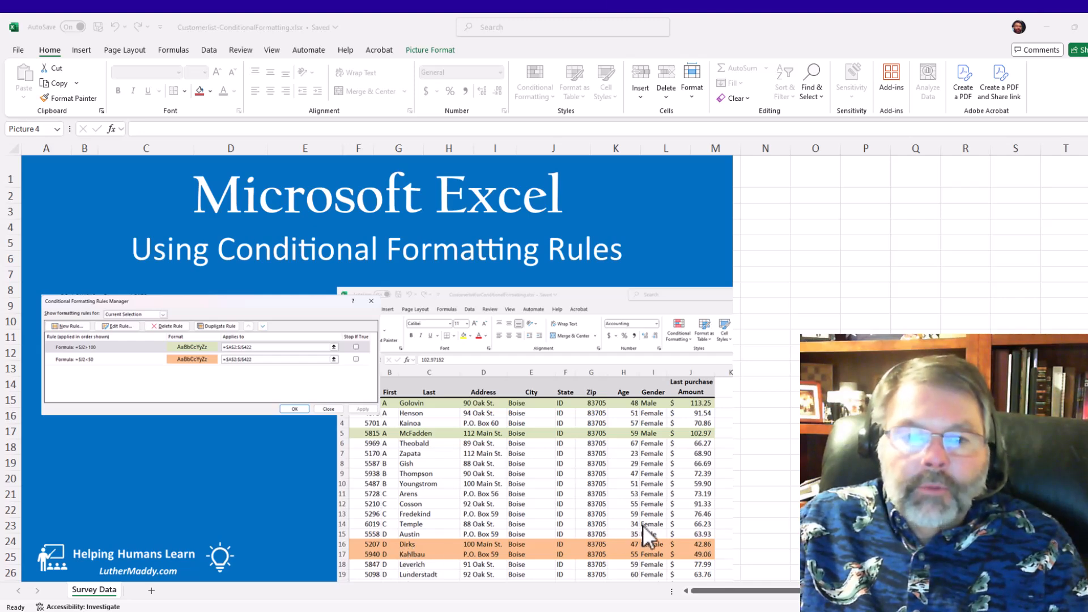
- Delete the title picture covering the customer data on the Survey Data sheet
{"action": "left_click", "coordinate": [669, 205]}
{"action": "key", "text": "Delete"}
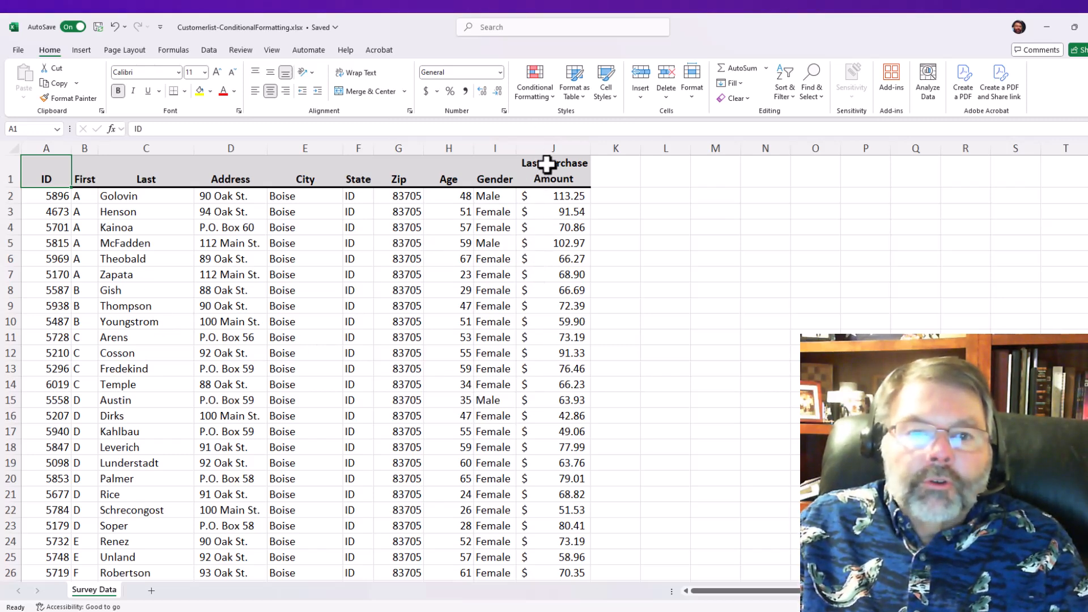
- Highlight cells less than 100 in the Last purchase Amount column with Light Red Fill with Dark Red Text
{"action": "left_click", "coordinate": [548, 142]}
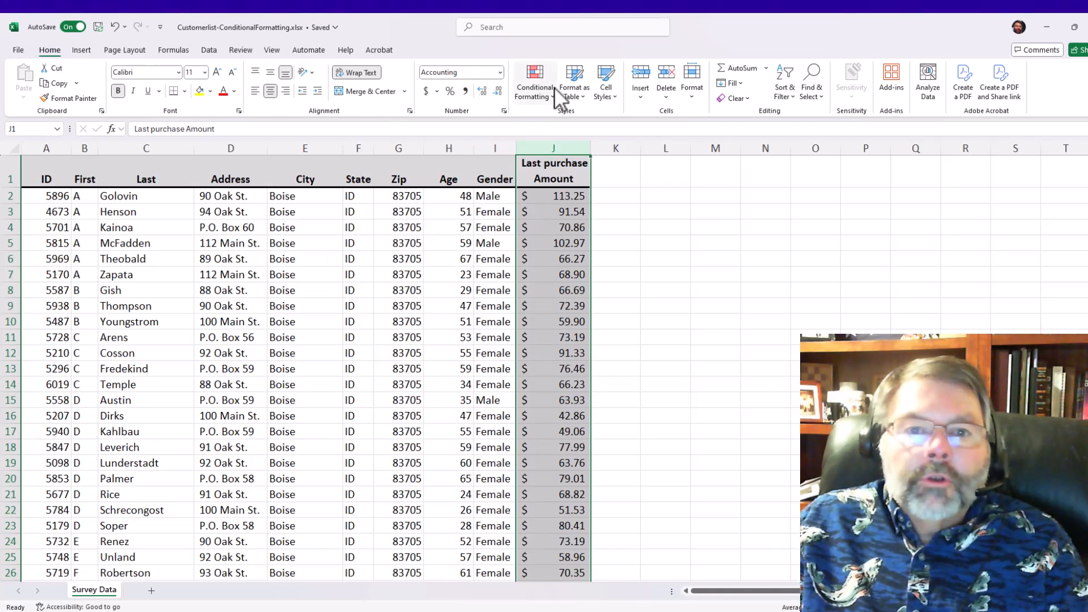
{"action": "left_click", "coordinate": [538, 80]}
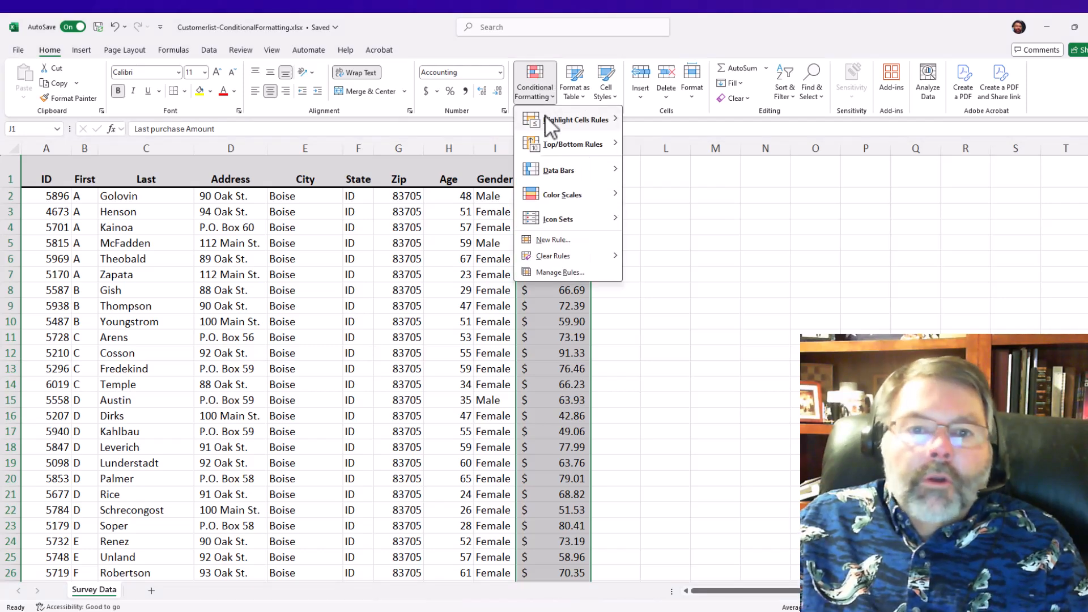
{"action": "mouse_move", "coordinate": [548, 123]}
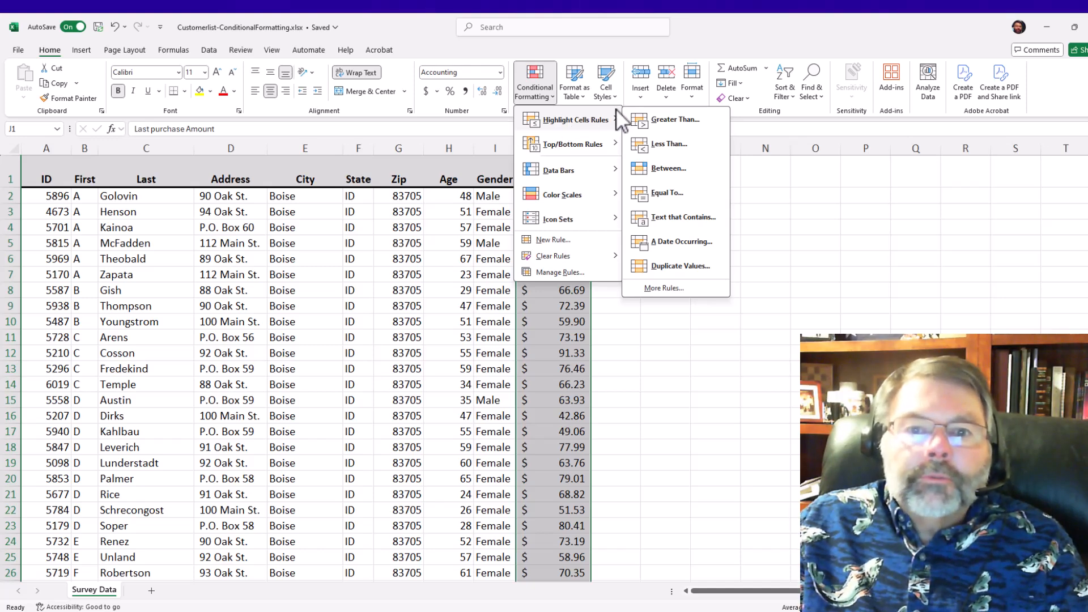
{"action": "left_click", "coordinate": [661, 143]}
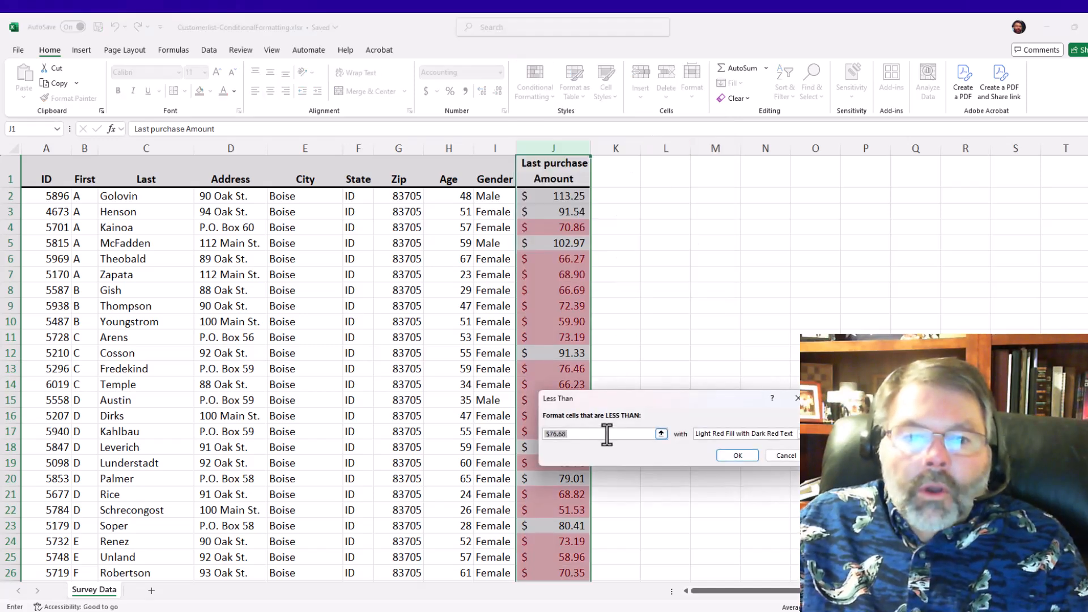
{"action": "type", "text": "100"}
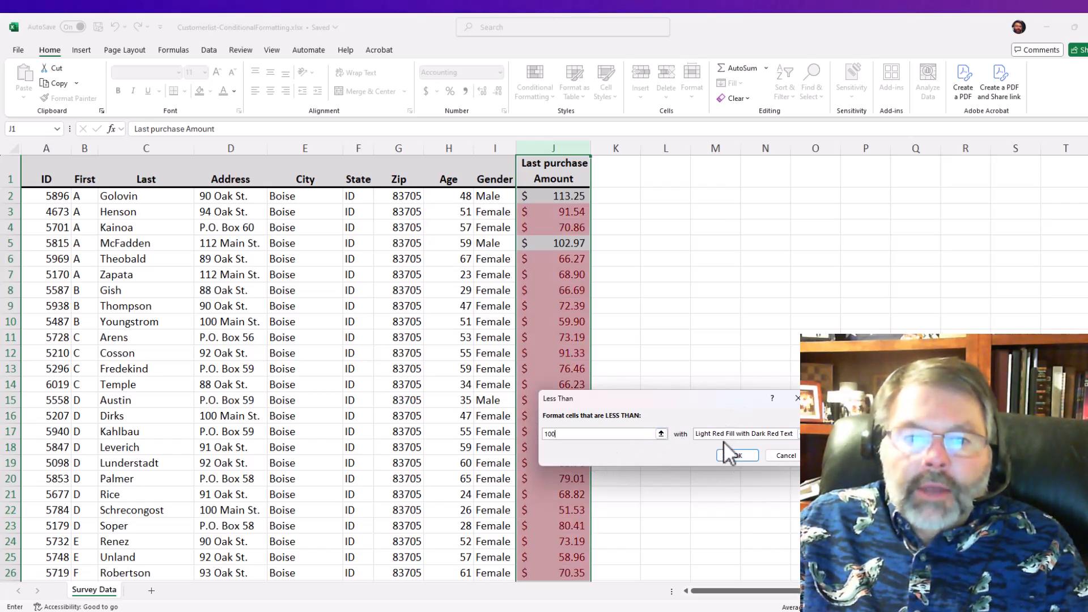
{"action": "left_click", "coordinate": [737, 456]}
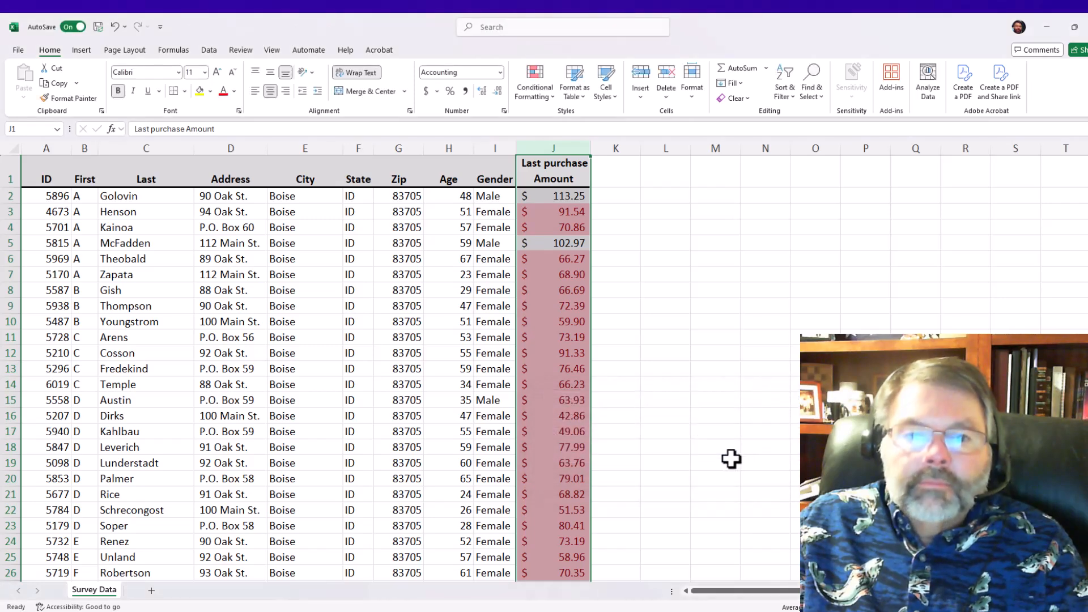
{"action": "left_click", "coordinate": [432, 294]}
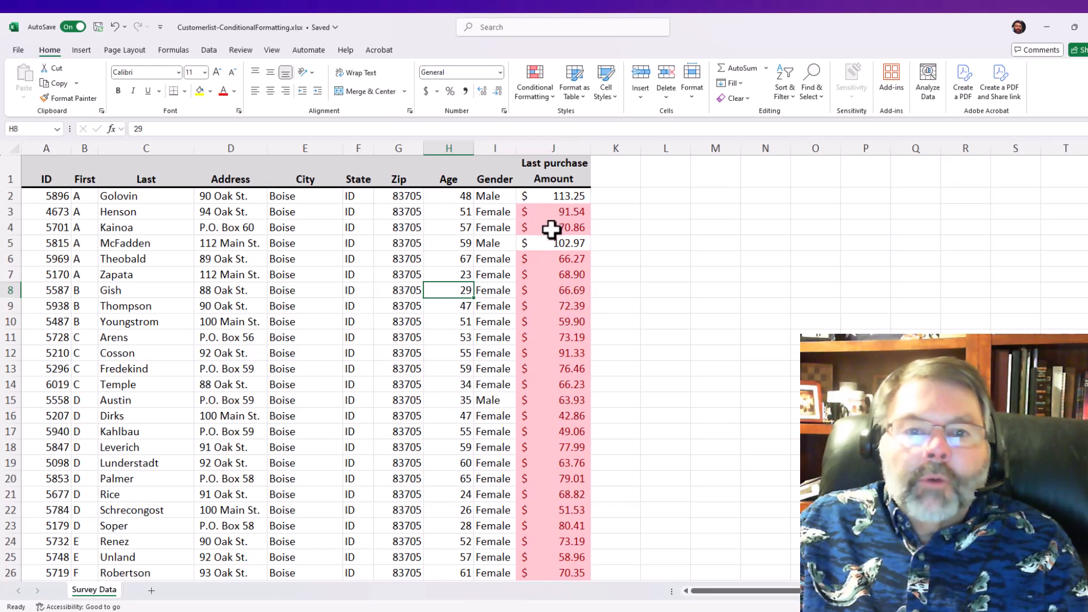
- Highlight cells greater than 100 in the Last purchase Amount column with Green Fill with Dark Green Text
{"action": "left_click", "coordinate": [555, 166]}
{"action": "key", "text": "ctrl+space"}
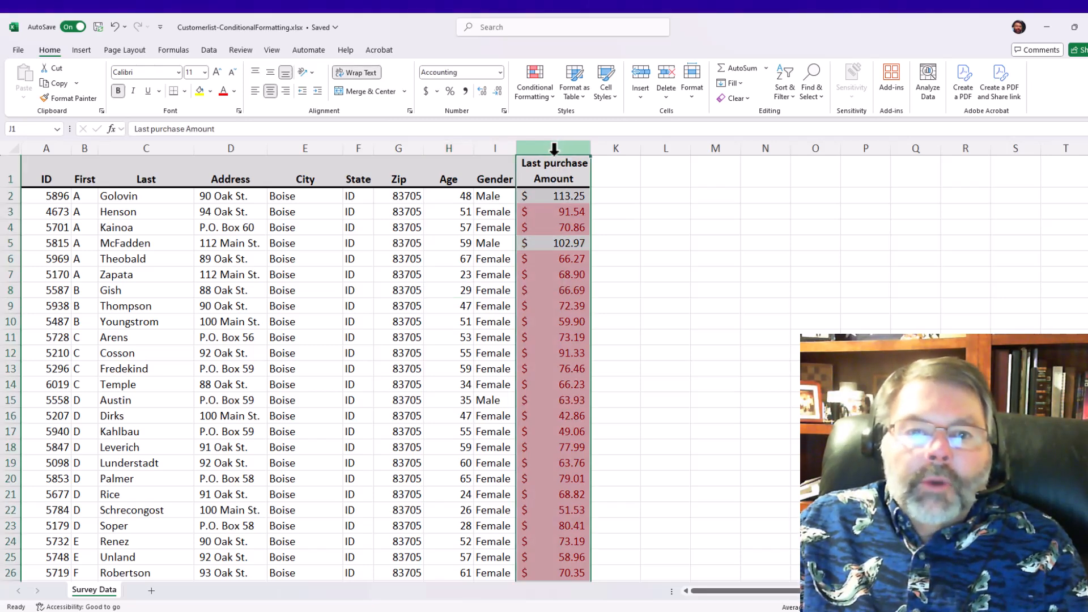
{"action": "left_click", "coordinate": [535, 80]}
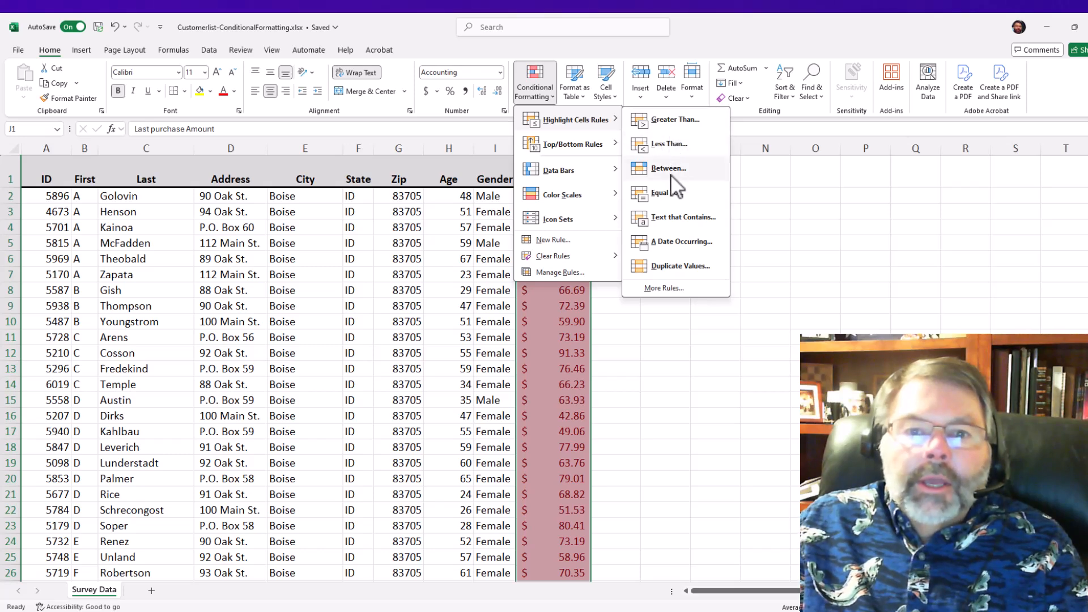
{"action": "left_click", "coordinate": [688, 119]}
{"action": "type", "text": "100"}
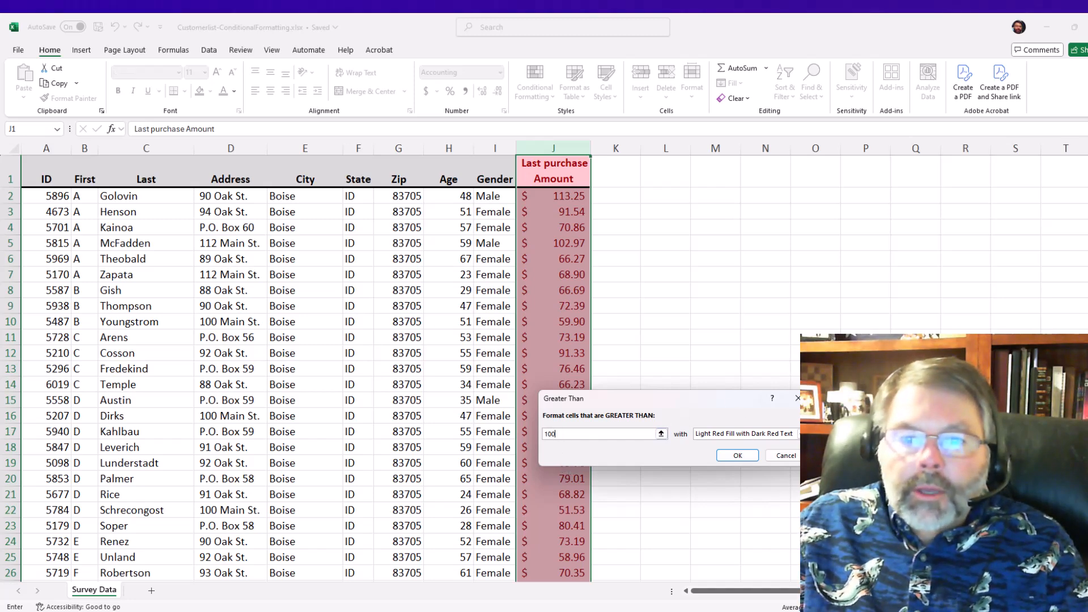
{"action": "left_click", "coordinate": [798, 433]}
{"action": "left_click", "coordinate": [761, 460]}
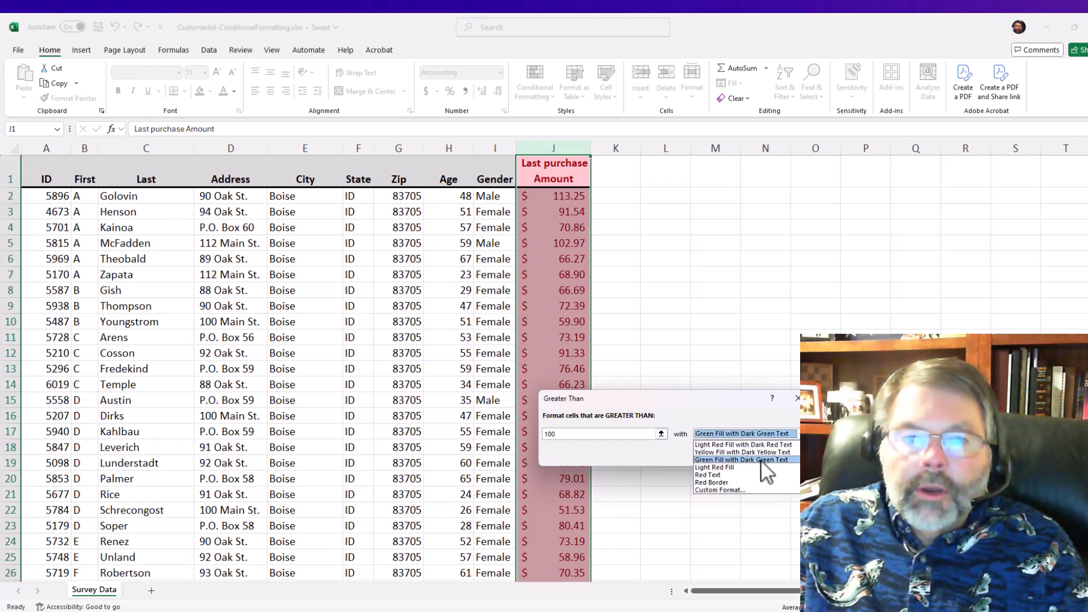
{"action": "left_click", "coordinate": [746, 458]}
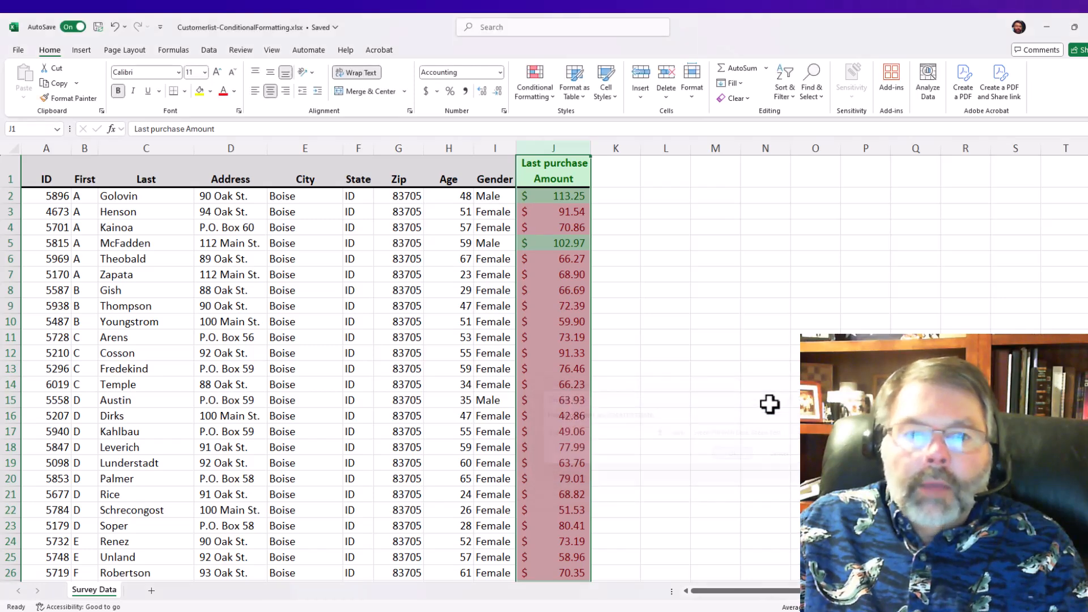
{"action": "left_click", "coordinate": [796, 327]}
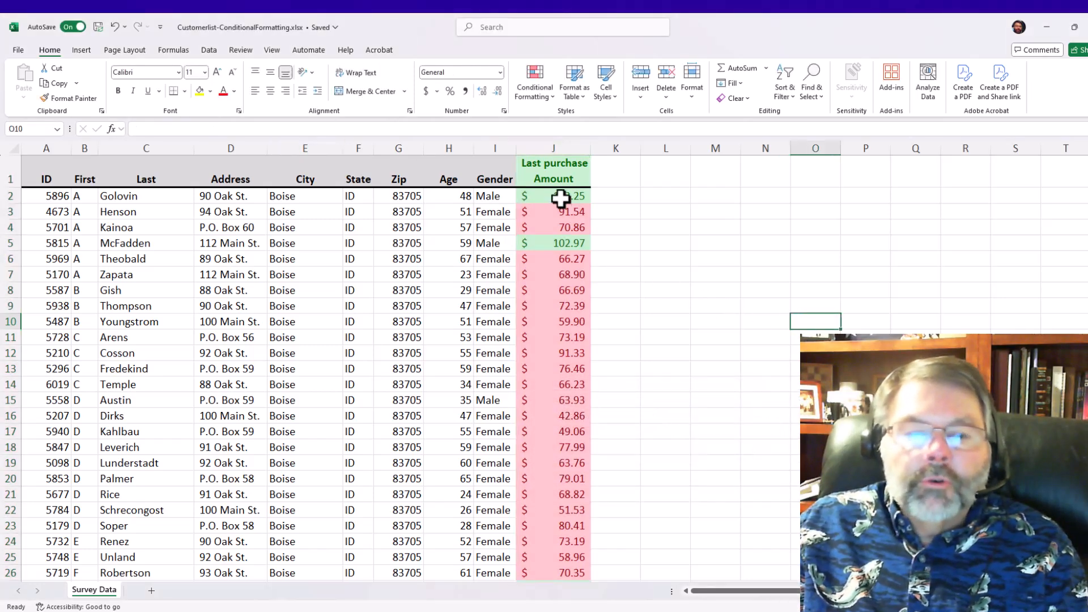
- Undo both the greater-than and less-than highlight rules on the Last purchase Amount column
{"action": "left_click_drag", "start_coordinate": [39, 240], "coordinate": [546, 245]}
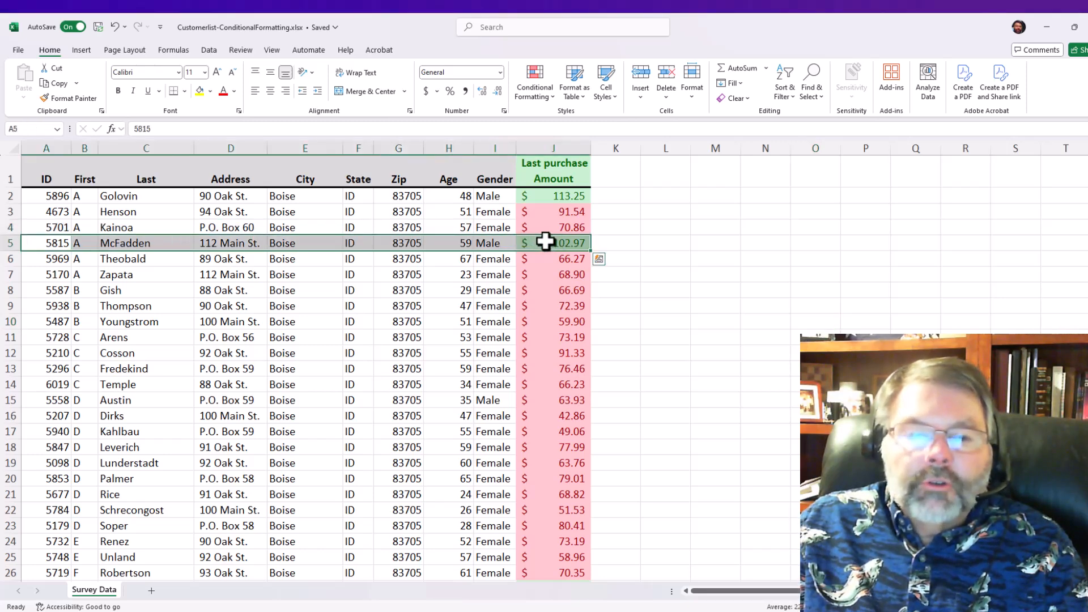
{"action": "left_click_drag", "start_coordinate": [50, 340], "coordinate": [541, 345]}
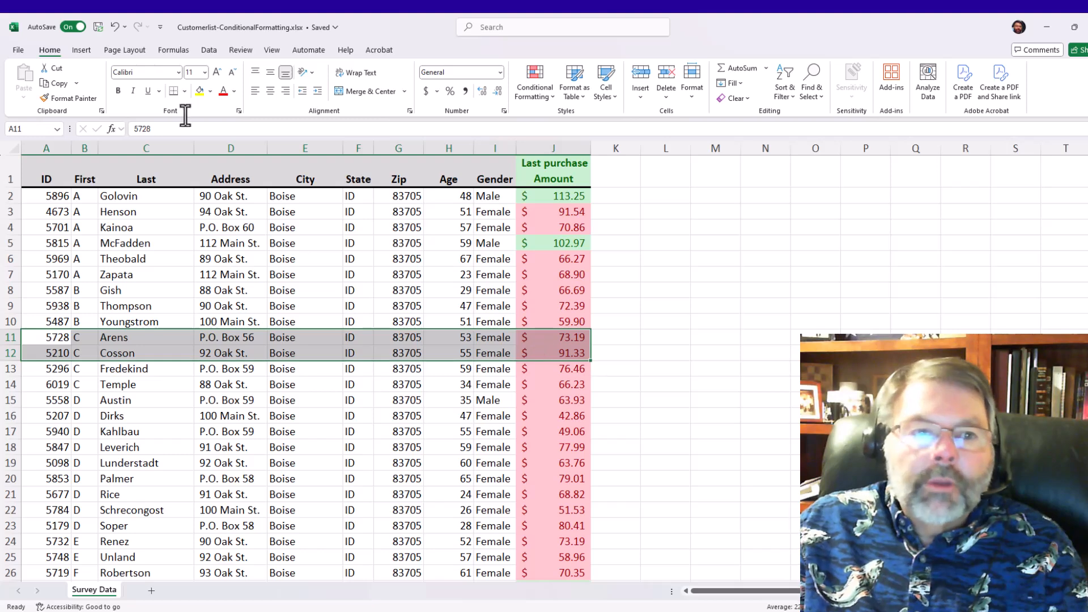
{"action": "left_click", "coordinate": [117, 26]}
{"action": "left_click", "coordinate": [118, 26]}
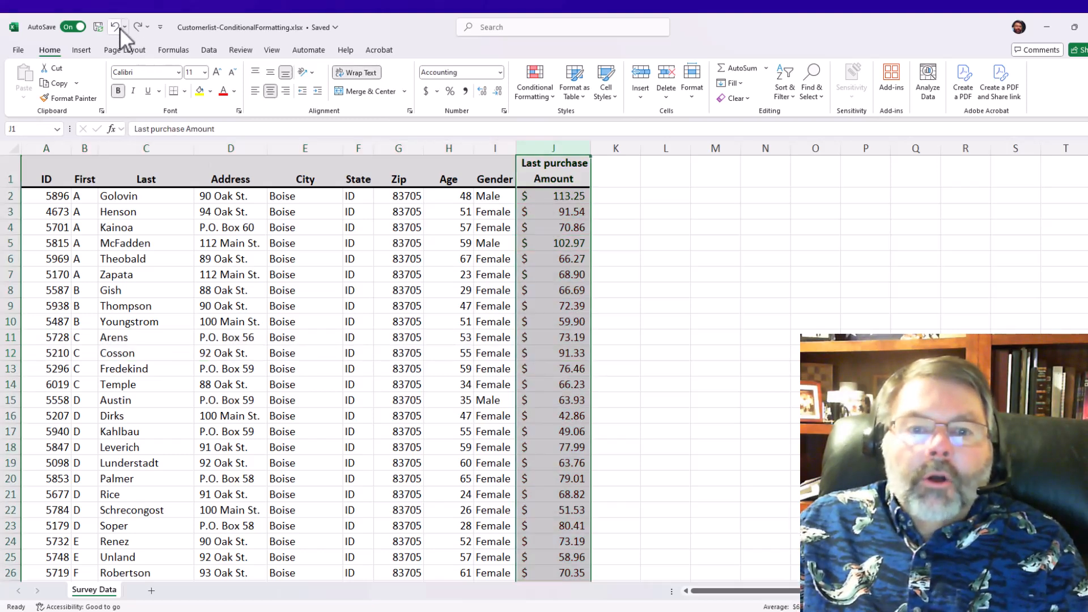
{"action": "left_click", "coordinate": [549, 227]}
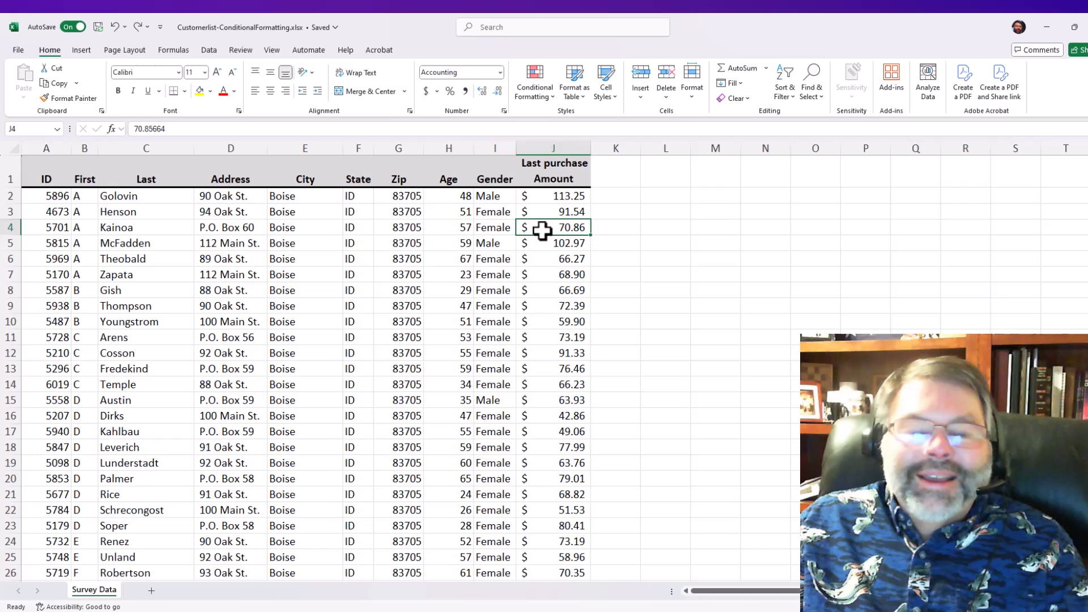
{"action": "left_click", "coordinate": [541, 197]}
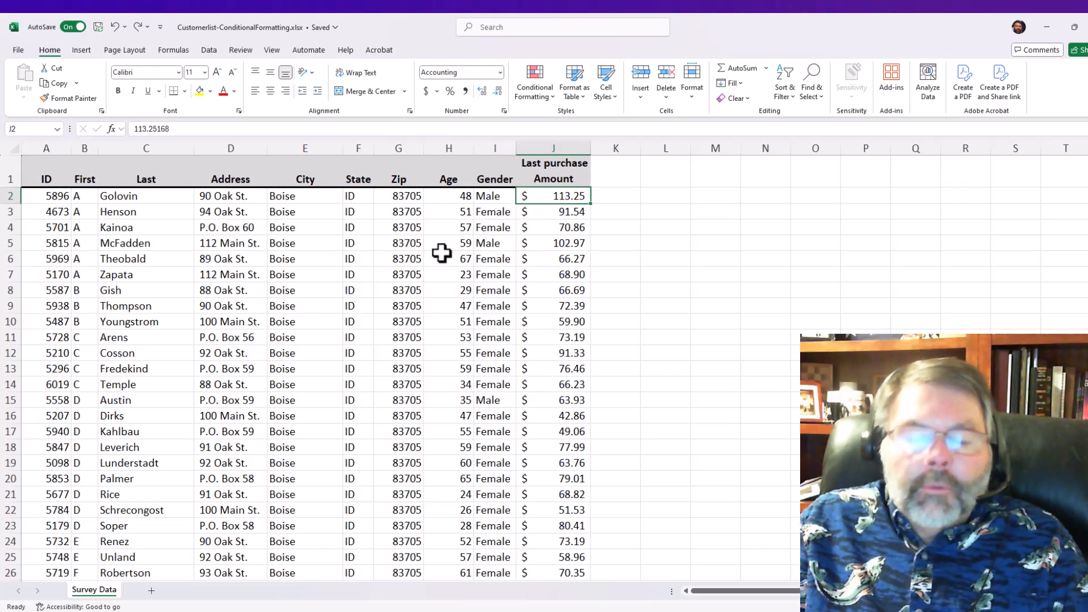
- Start a new conditional formatting rule that uses a formula for all data rows below the headers, A2:J422
{"action": "left_click", "coordinate": [41, 194]}
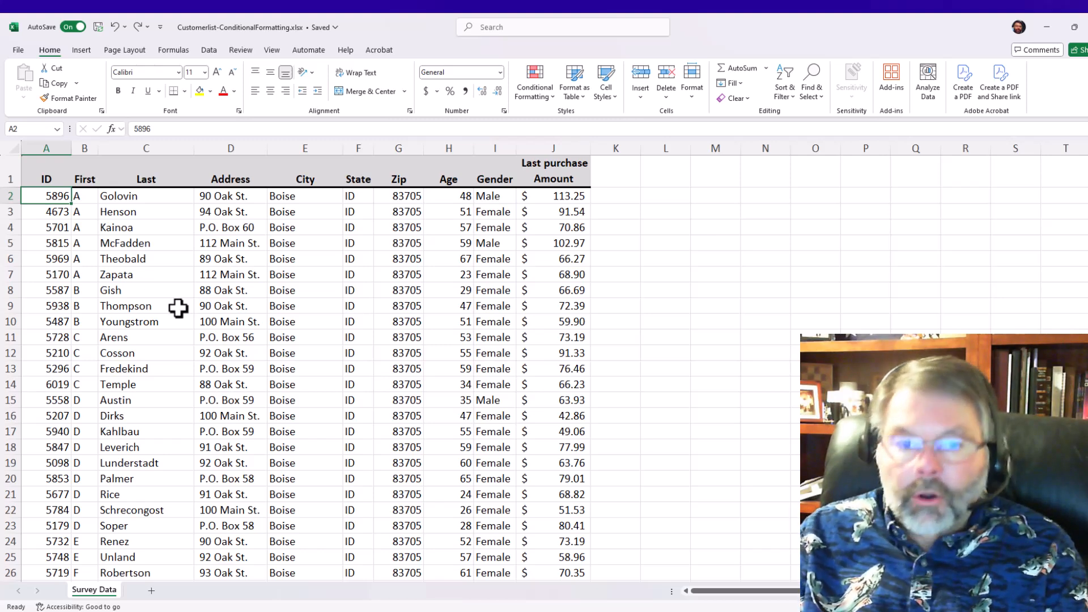
{"action": "key", "text": "ctrl+shift+End"}
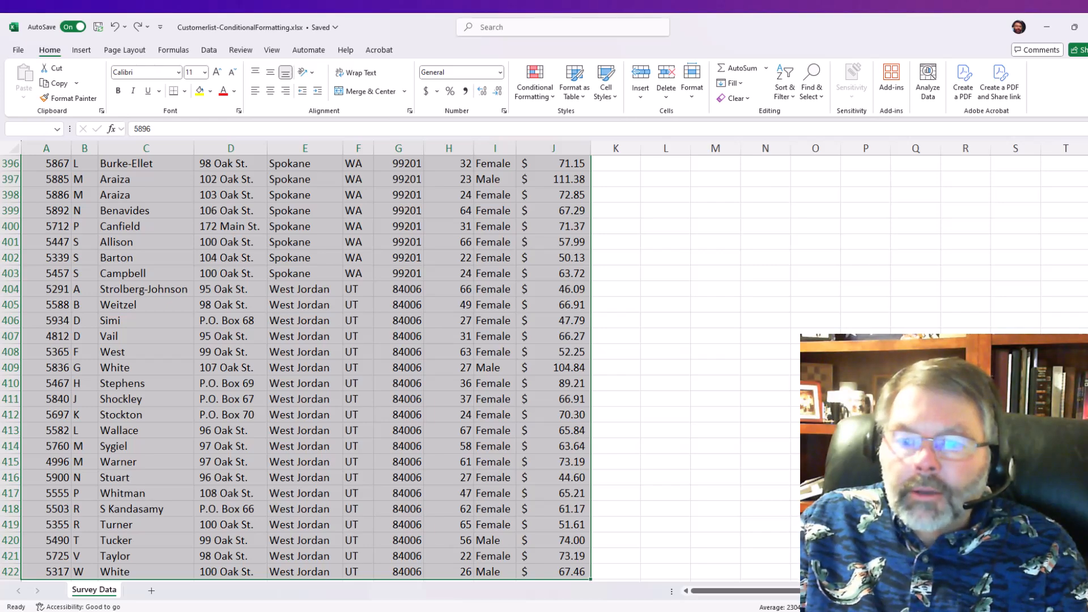
{"action": "scroll", "coordinate": [544, 369], "scroll_direction": "up", "scroll_amount": 20}
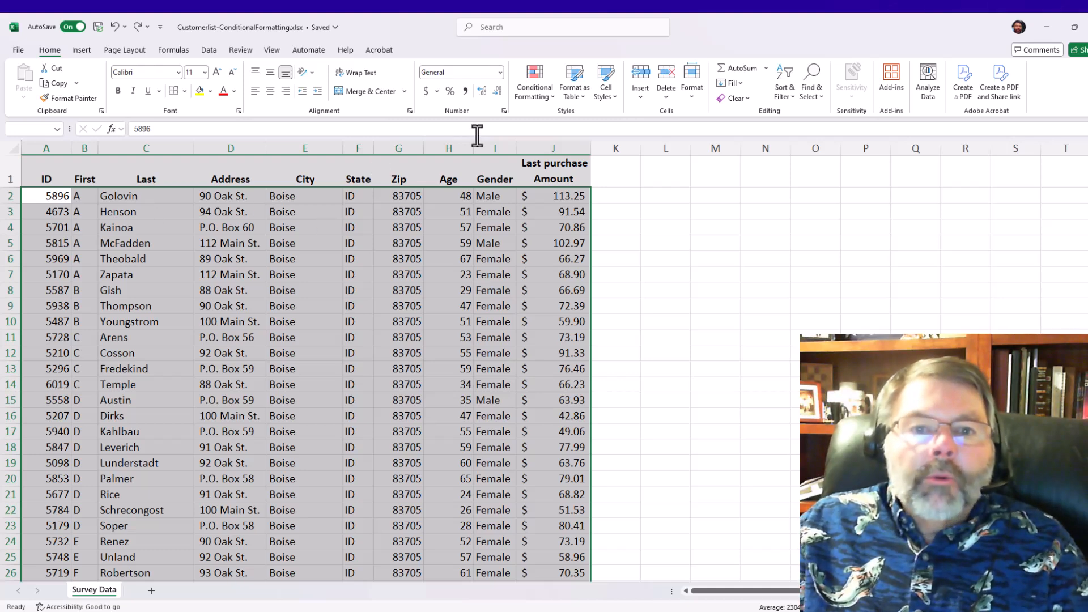
{"action": "left_click", "coordinate": [534, 93]}
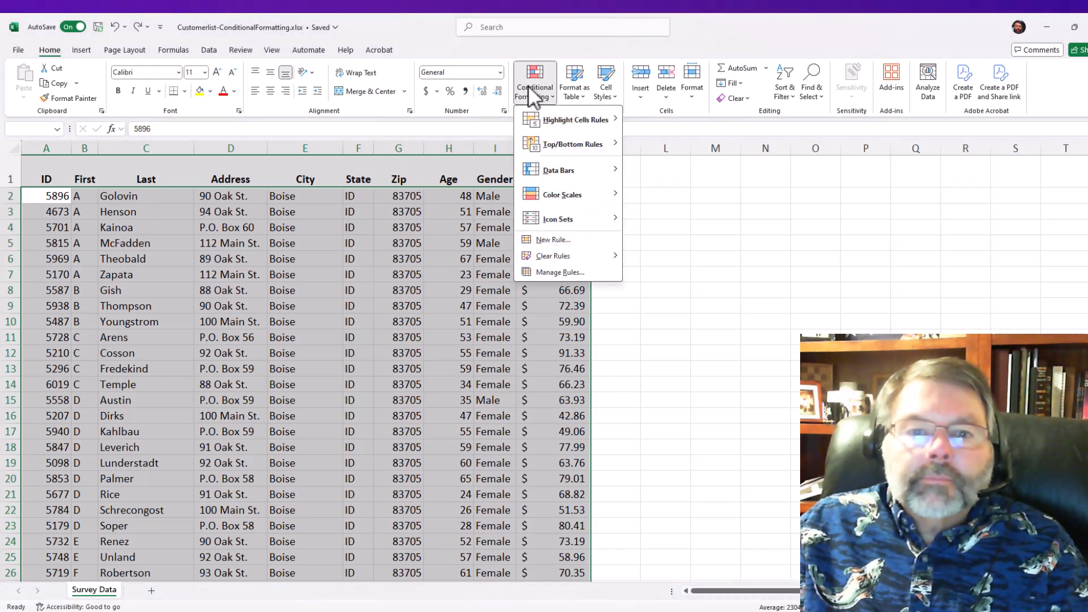
{"action": "left_click", "coordinate": [553, 240]}
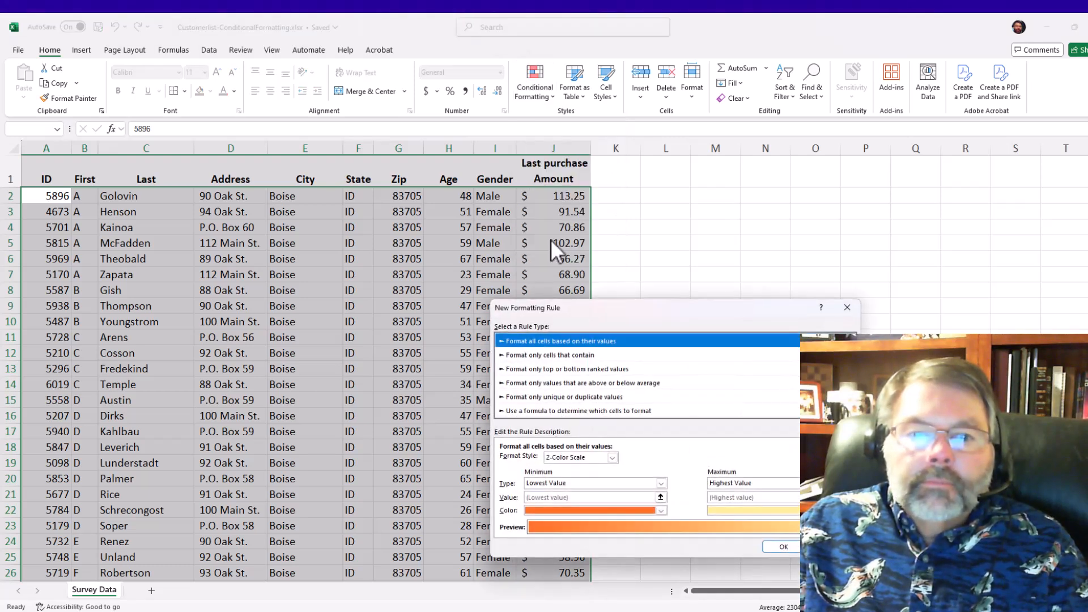
{"action": "left_click_drag", "start_coordinate": [600, 309], "coordinate": [722, 55]}
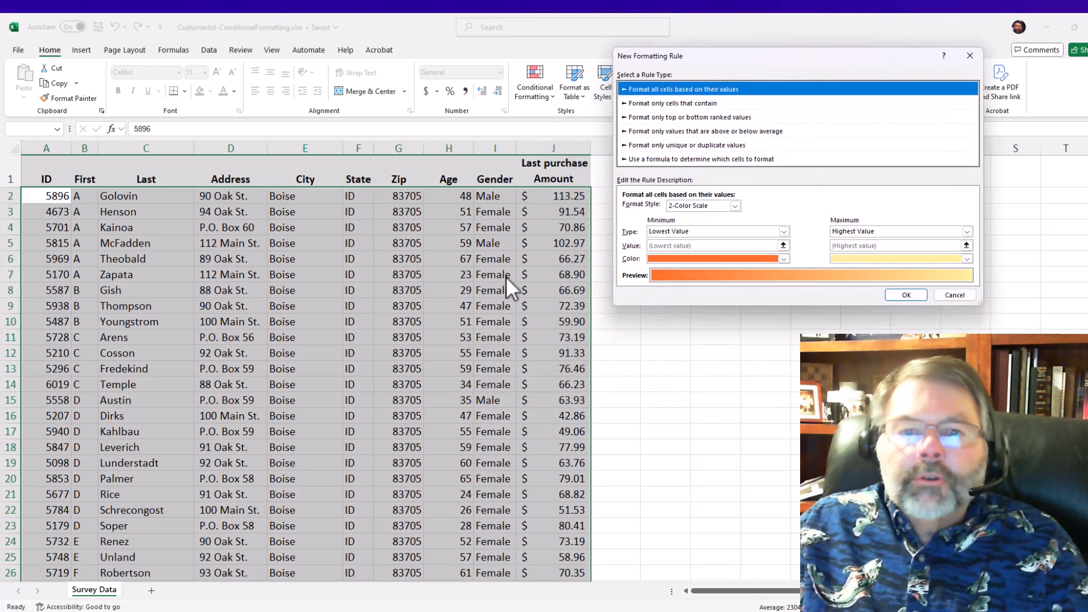
{"action": "left_click", "coordinate": [666, 159]}
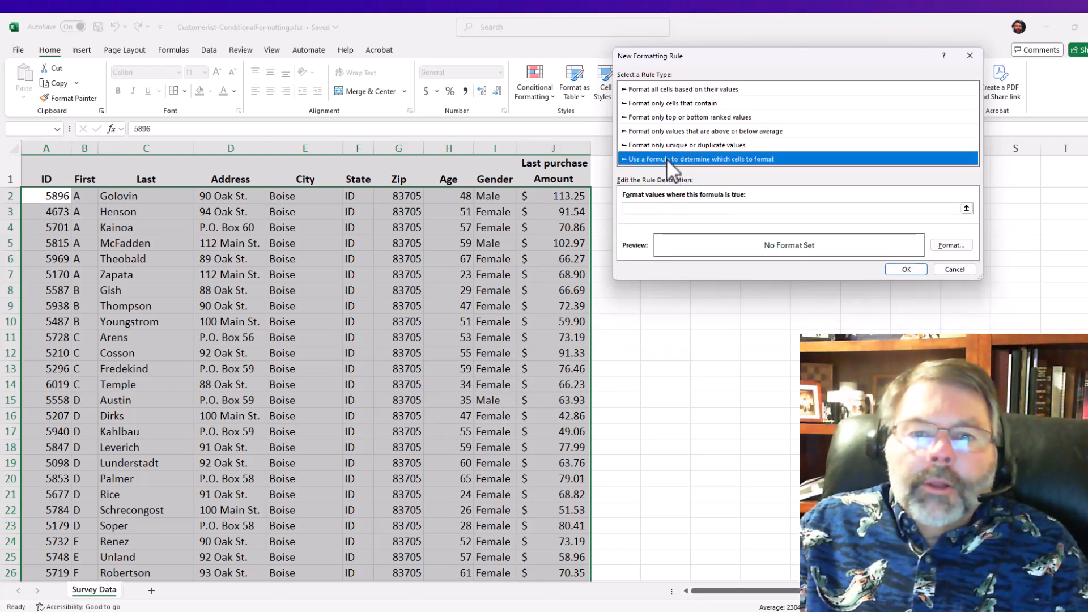
- Enter =$J2<50 as the rule's formula, locking only the column reference
{"action": "left_click", "coordinate": [651, 209]}
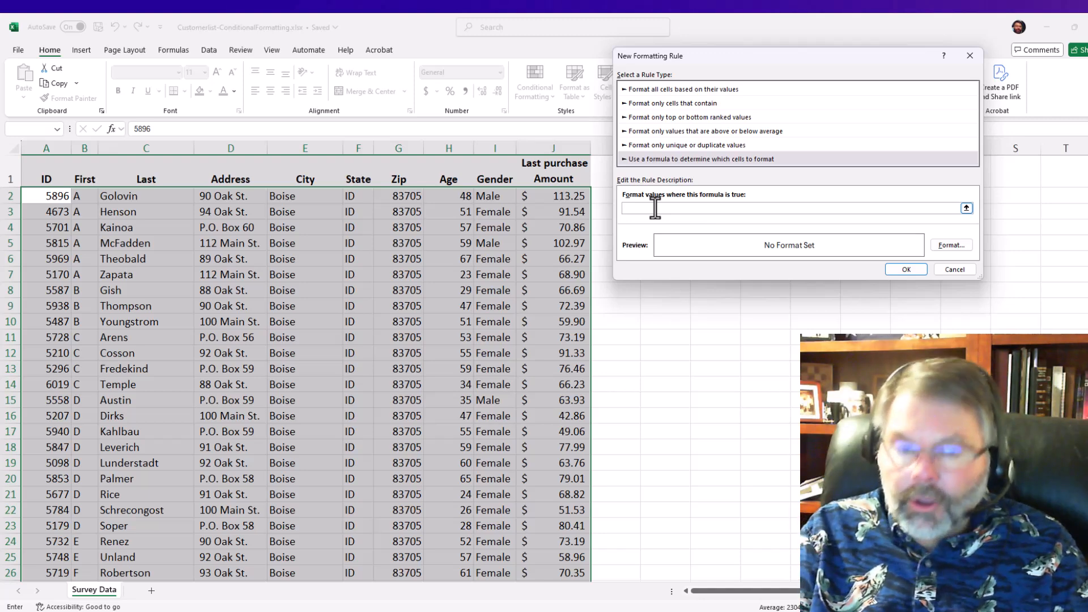
{"action": "type", "text": "="}
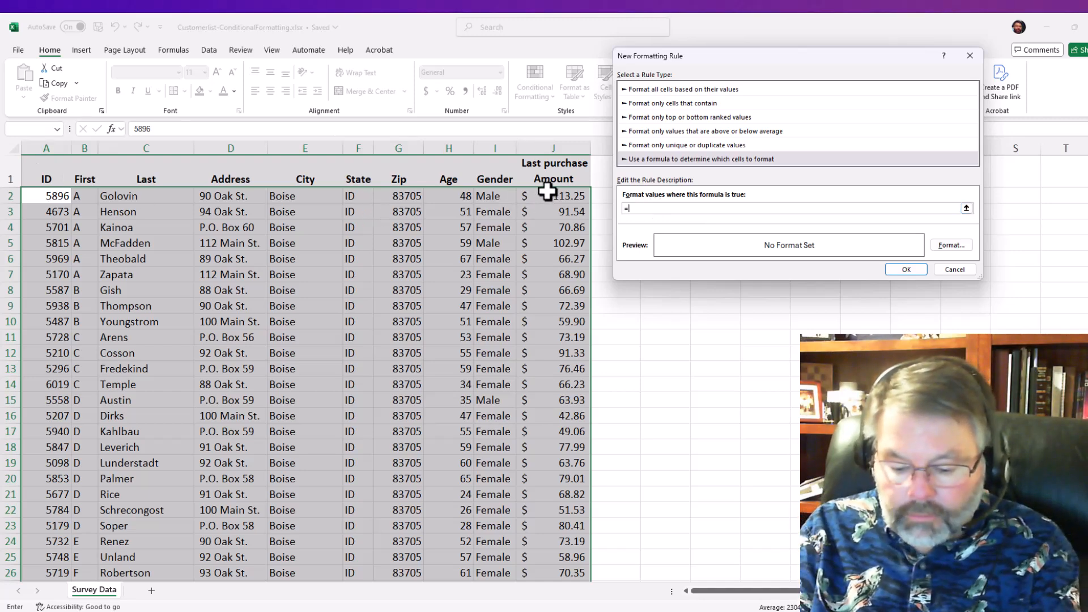
{"action": "type", "text": "J"}
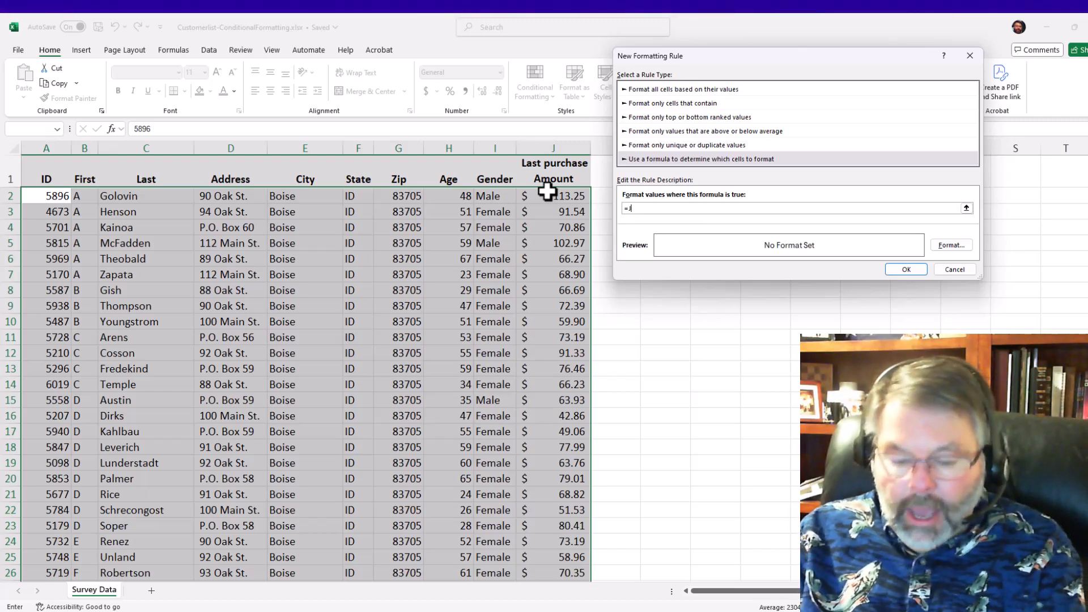
{"action": "type", "text": "2+$A$2"}
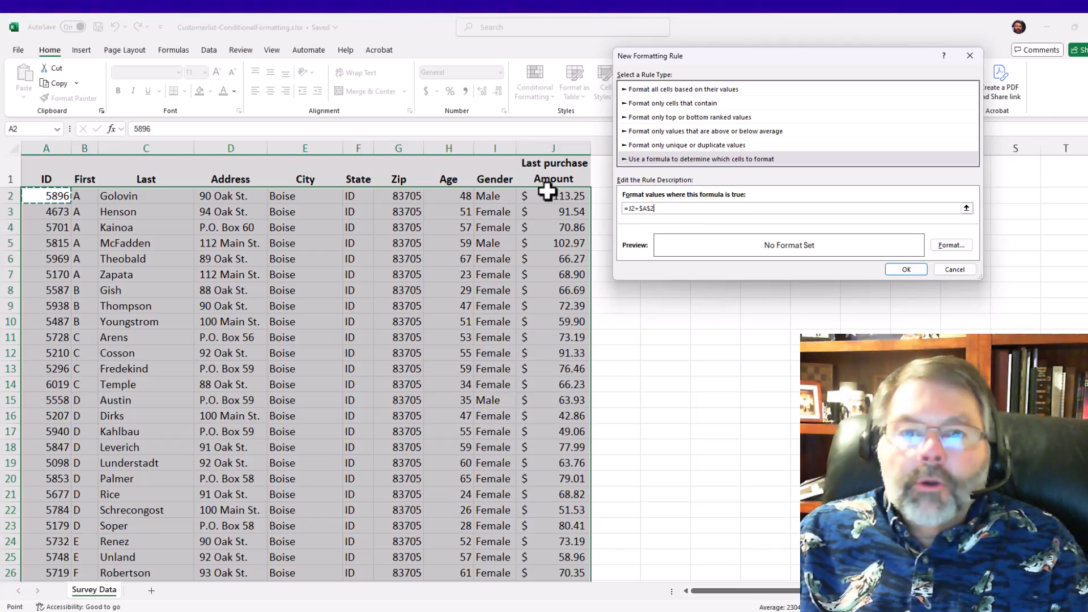
{"action": "key", "text": "BackSpace"}
{"action": "key", "text": "BackSpace"}
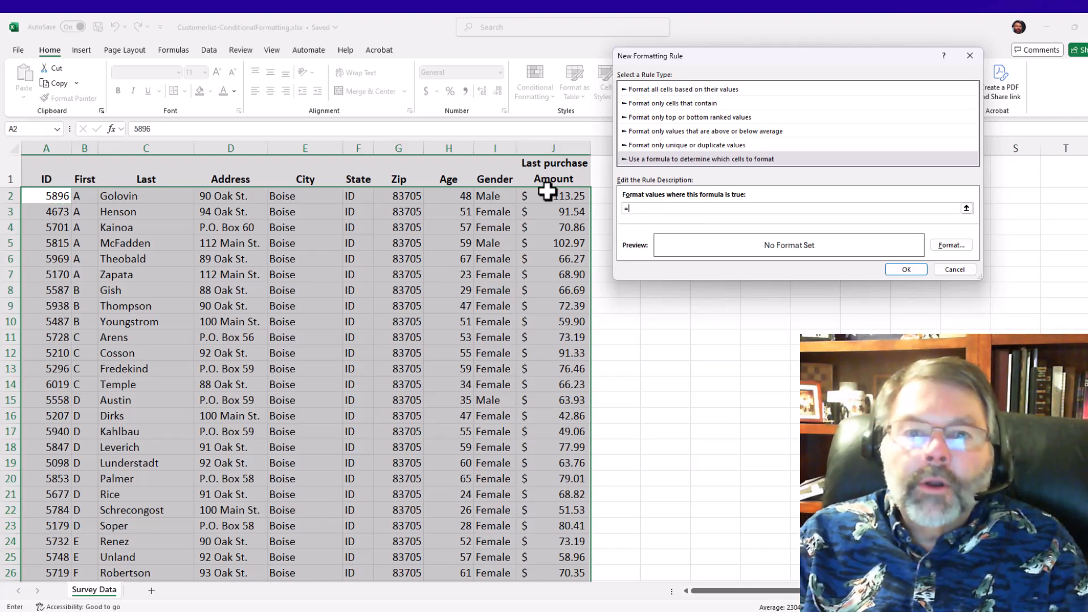
{"action": "type", "text": "$"}
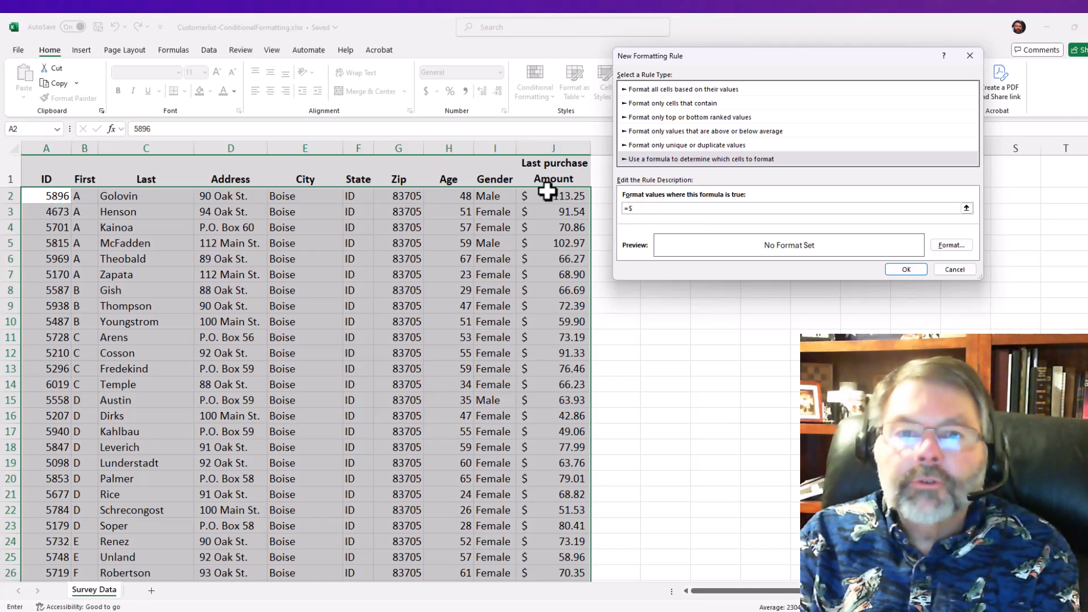
{"action": "type", "text": "J2"}
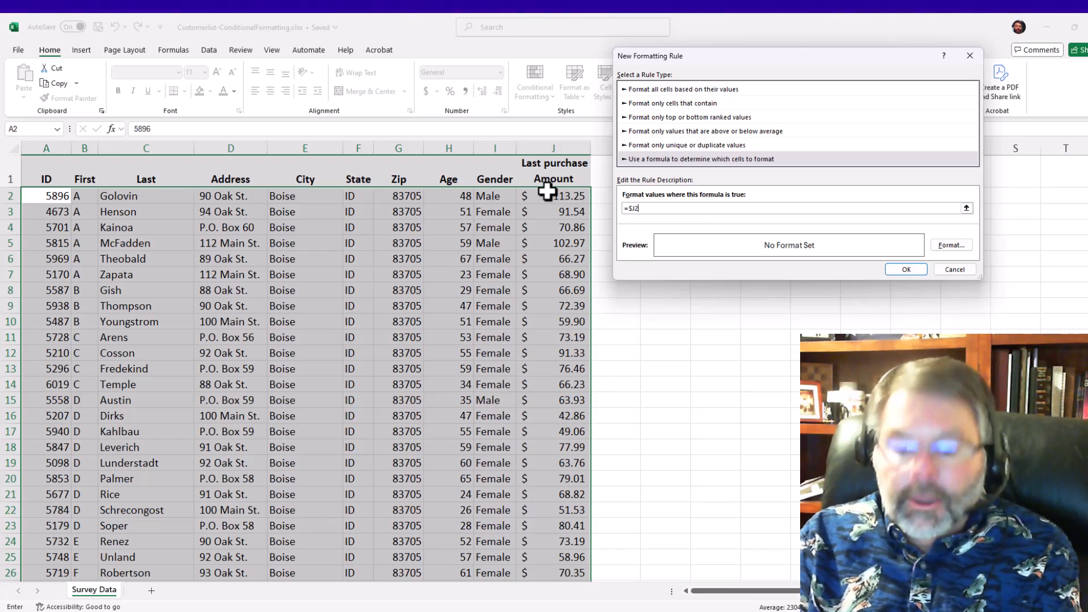
{"action": "type", "text": "<50"}
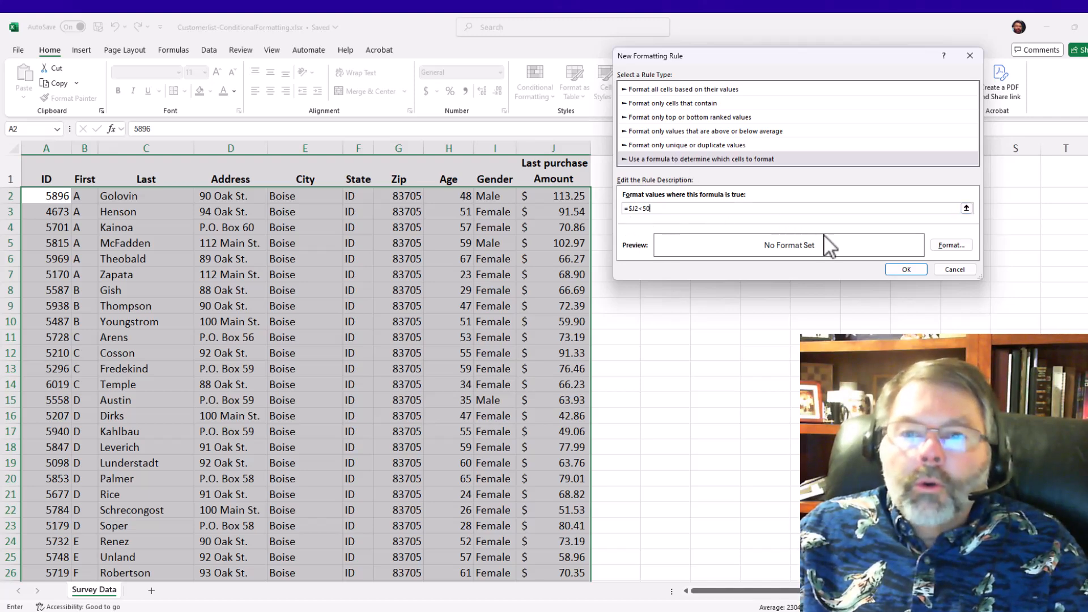
- Give the =$J2<50 rule a light orange fill and apply it to the data rows
{"action": "left_click", "coordinate": [953, 243]}
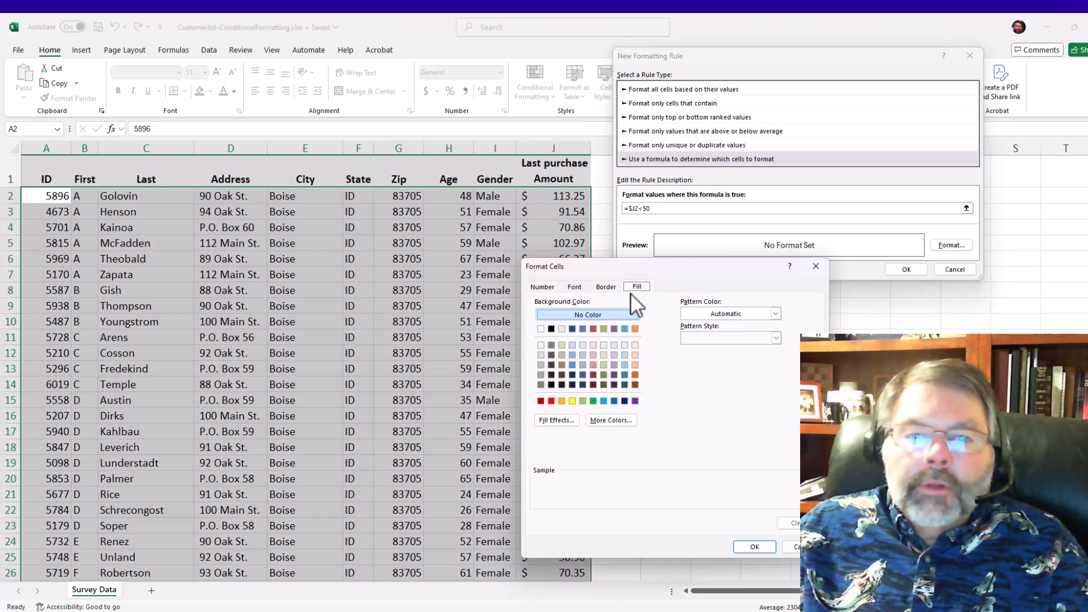
{"action": "left_click", "coordinate": [635, 366]}
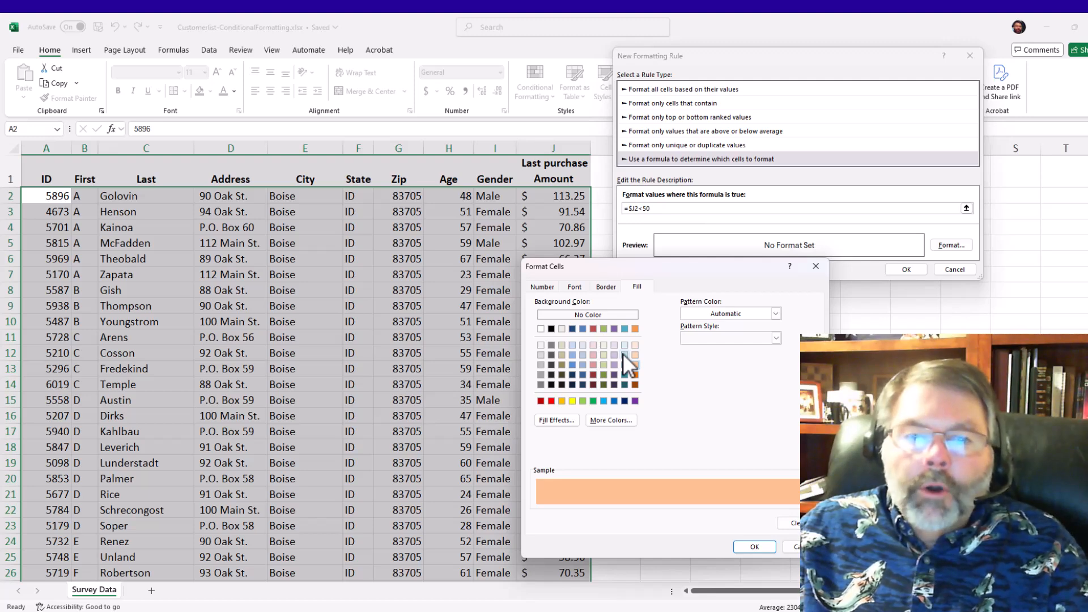
{"action": "left_click", "coordinate": [747, 545]}
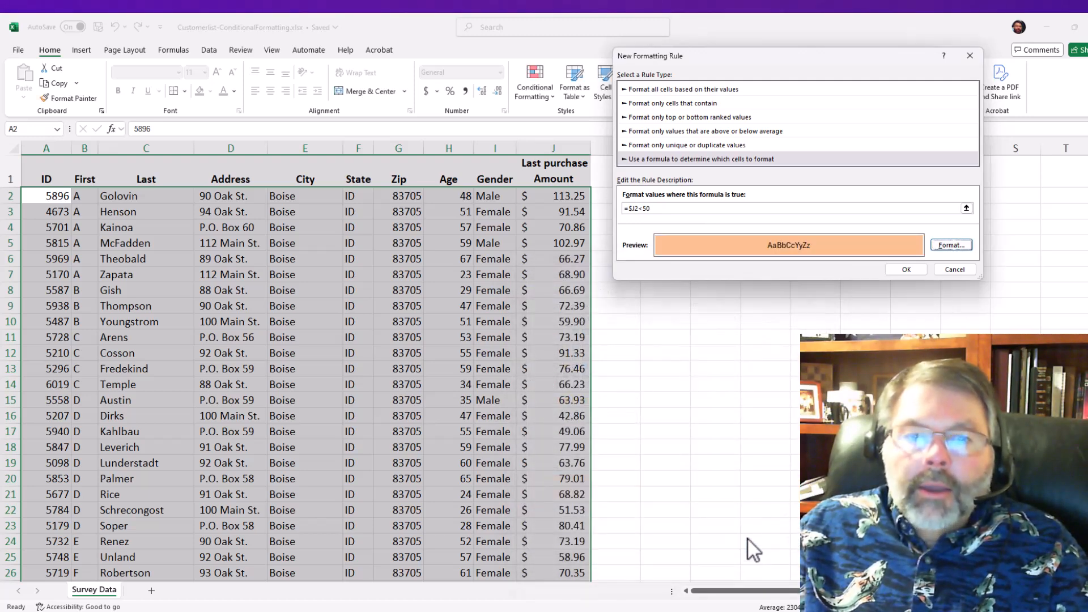
{"action": "left_click", "coordinate": [910, 270]}
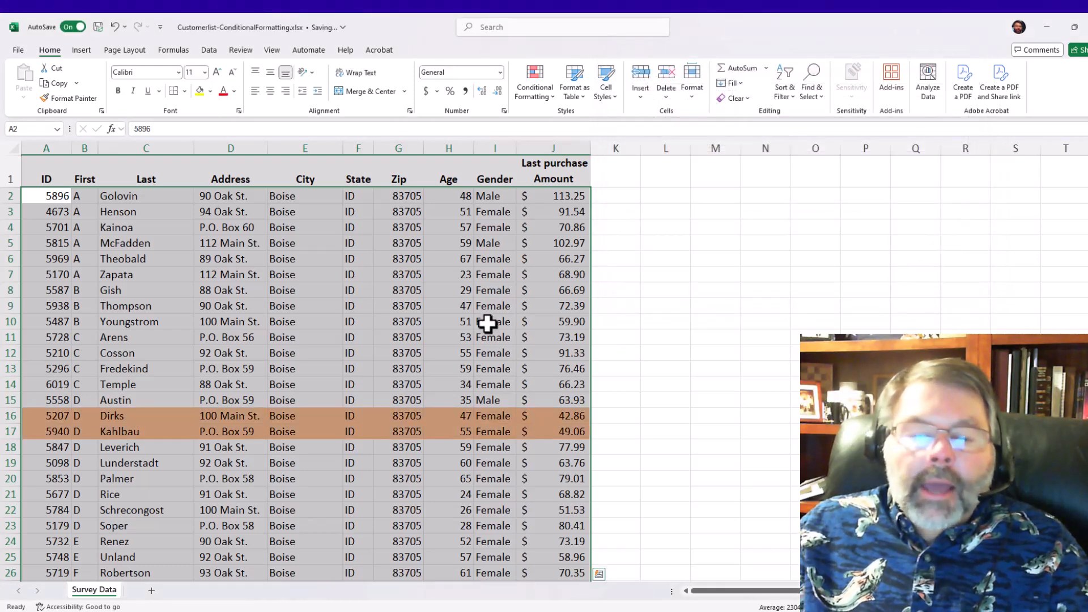
- Examine which customer rows the below-50 rule highlights across the Survey Data sheet
{"action": "left_click", "coordinate": [510, 214]}
{"action": "scroll", "coordinate": [507, 249], "scroll_direction": "down", "scroll_amount": 5}
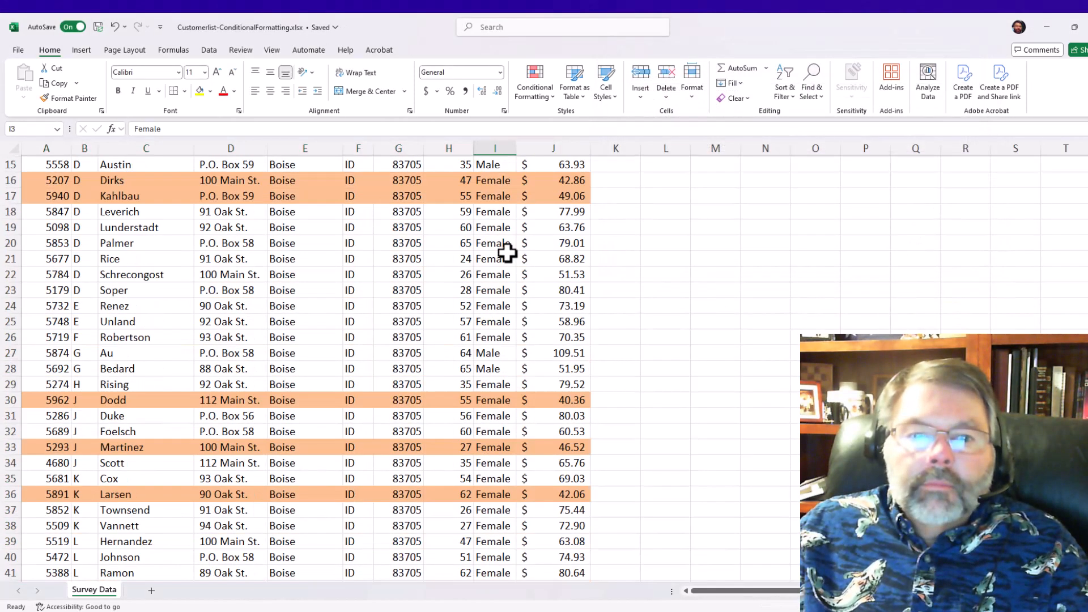
{"action": "scroll", "coordinate": [508, 252], "scroll_direction": "down", "scroll_amount": 12}
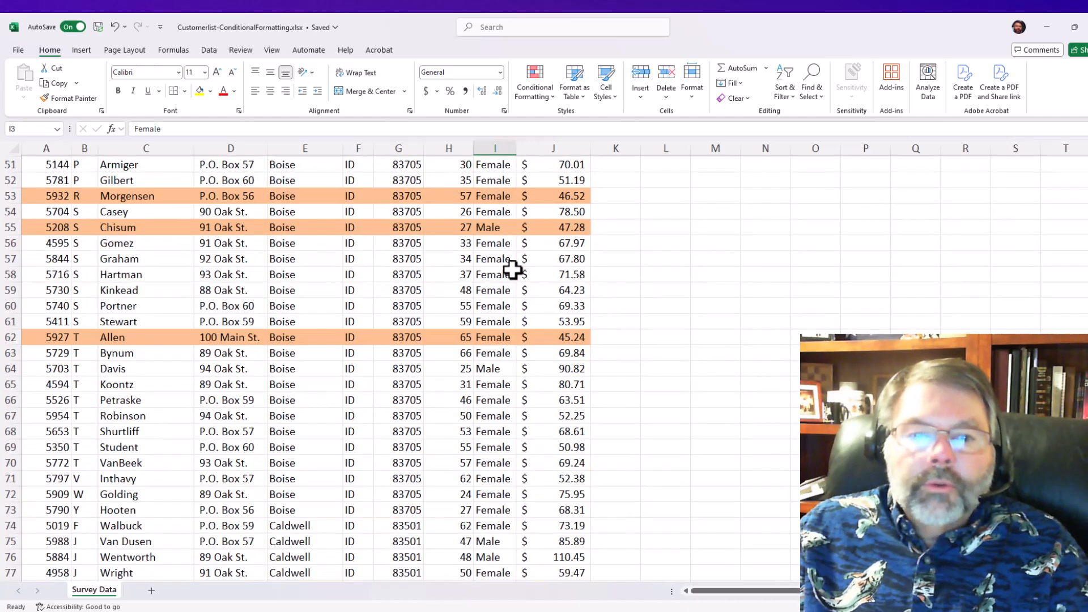
{"action": "scroll", "coordinate": [512, 270], "scroll_direction": "down", "scroll_amount": 9}
{"action": "scroll", "coordinate": [517, 292], "scroll_direction": "up", "scroll_amount": 4}
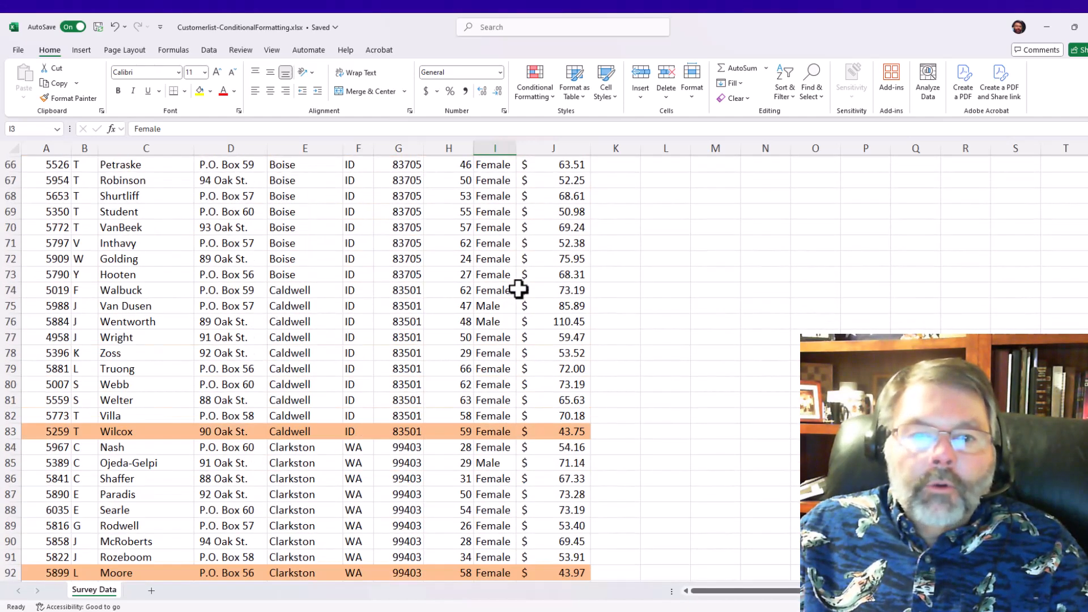
{"action": "scroll", "coordinate": [519, 289], "scroll_direction": "up", "scroll_amount": 2}
{"action": "scroll", "coordinate": [521, 291], "scroll_direction": "down", "scroll_amount": 12}
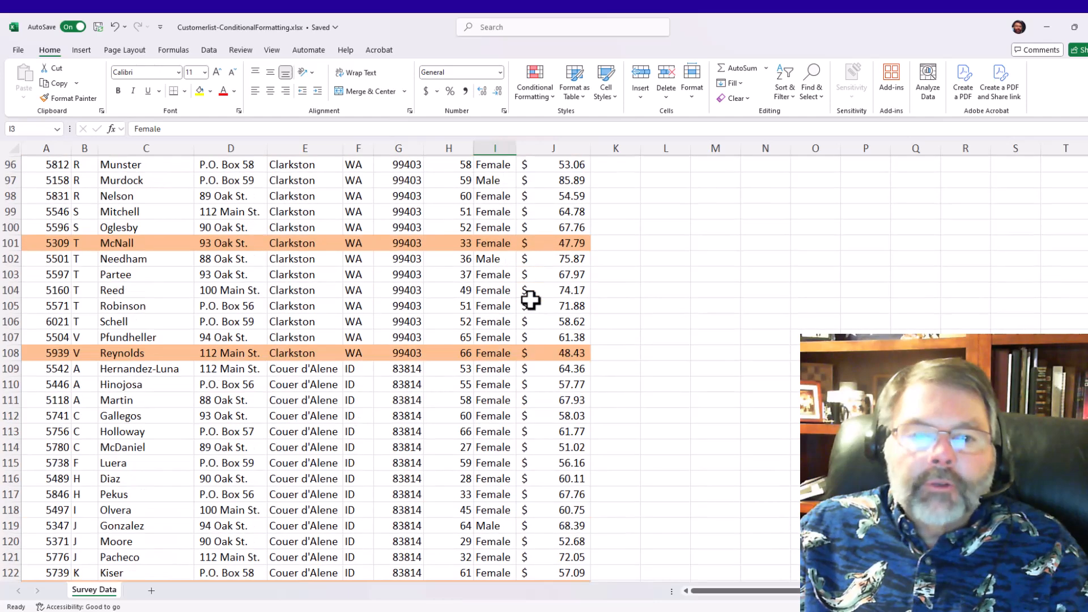
{"action": "scroll", "coordinate": [530, 300], "scroll_direction": "down", "scroll_amount": 4}
{"action": "scroll", "coordinate": [542, 289], "scroll_direction": "up", "scroll_amount": 15}
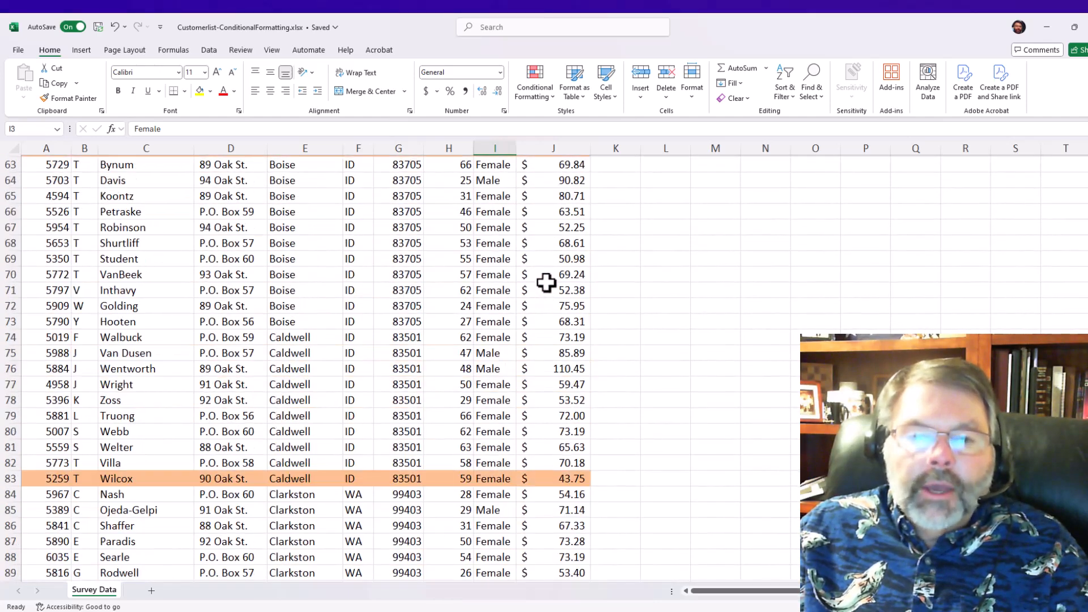
{"action": "scroll", "coordinate": [546, 283], "scroll_direction": "up", "scroll_amount": 9}
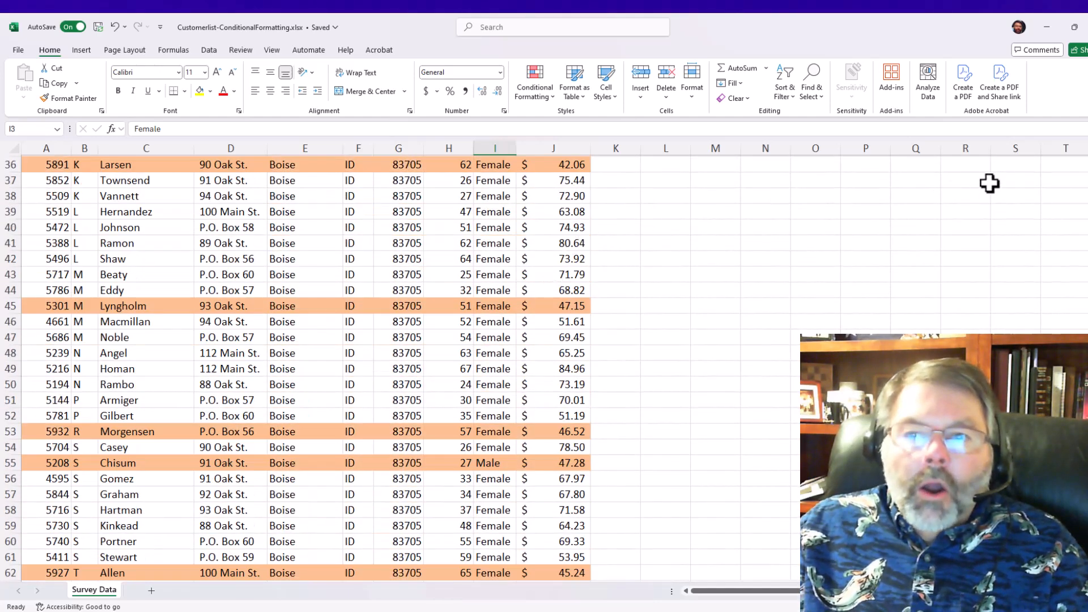
{"action": "scroll", "coordinate": [1079, 198], "scroll_direction": "up", "scroll_amount": 9}
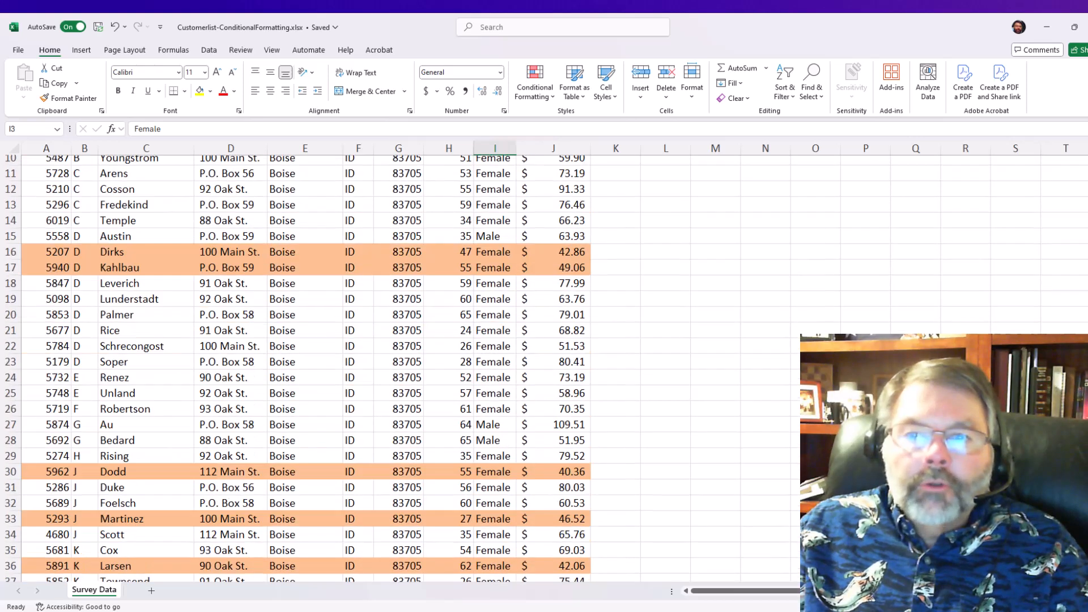
{"action": "scroll", "coordinate": [1079, 198], "scroll_direction": "up", "scroll_amount": 3}
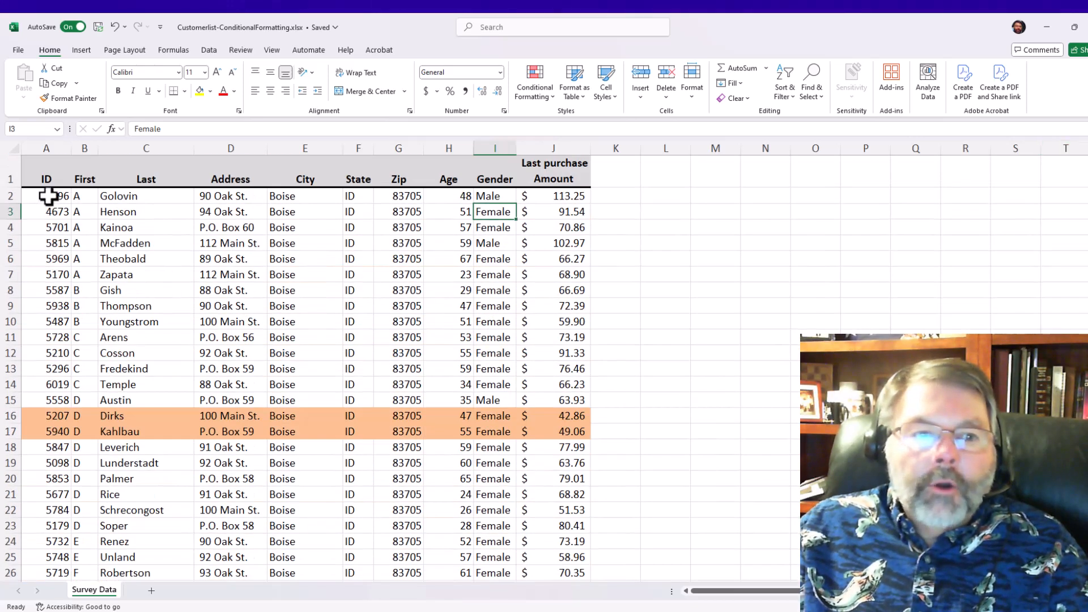
- Manage the conditional formatting rules for all data rows, A2:J422, and start another rule that uses a formula
{"action": "mouse_move", "coordinate": [48, 196]}
{"action": "left_mouse_down"}
{"action": "mouse_move", "coordinate": [530, 196]}
{"action": "mouse_move", "coordinate": [547, 199]}
{"action": "mouse_move", "coordinate": [534, 294]}
{"action": "mouse_move", "coordinate": [574, 188]}
{"action": "mouse_move", "coordinate": [55, 196]}
{"action": "left_mouse_up"}
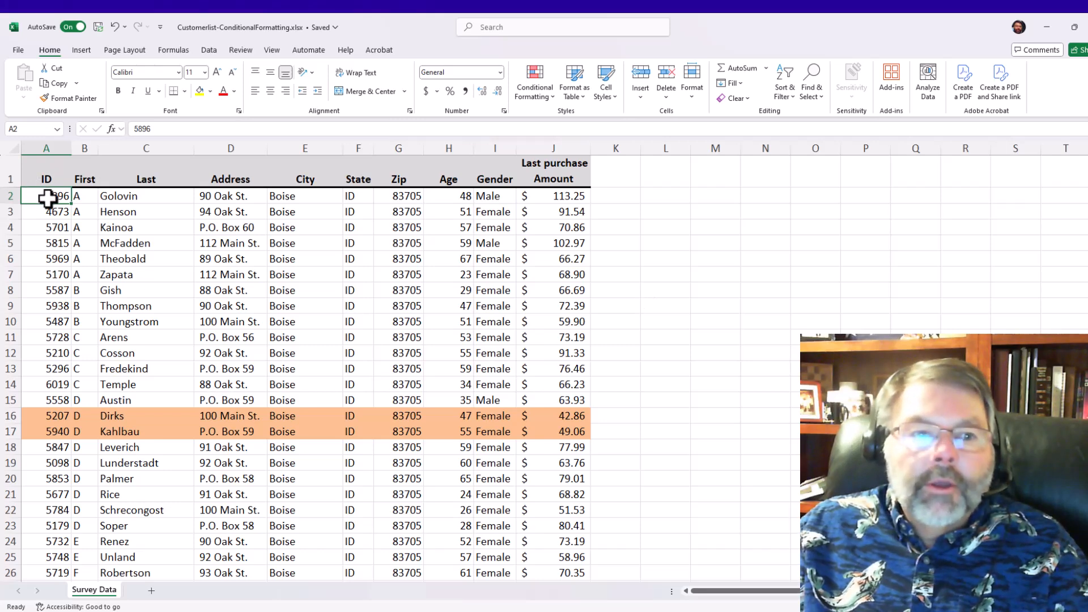
{"action": "key", "text": "ctrl+shift+End"}
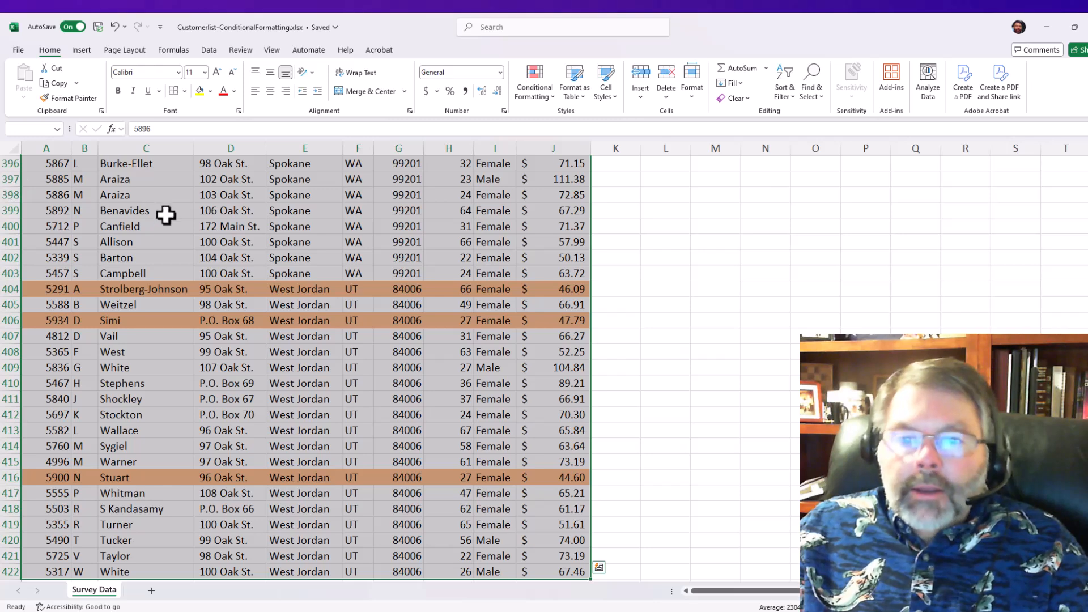
{"action": "left_click", "coordinate": [539, 94]}
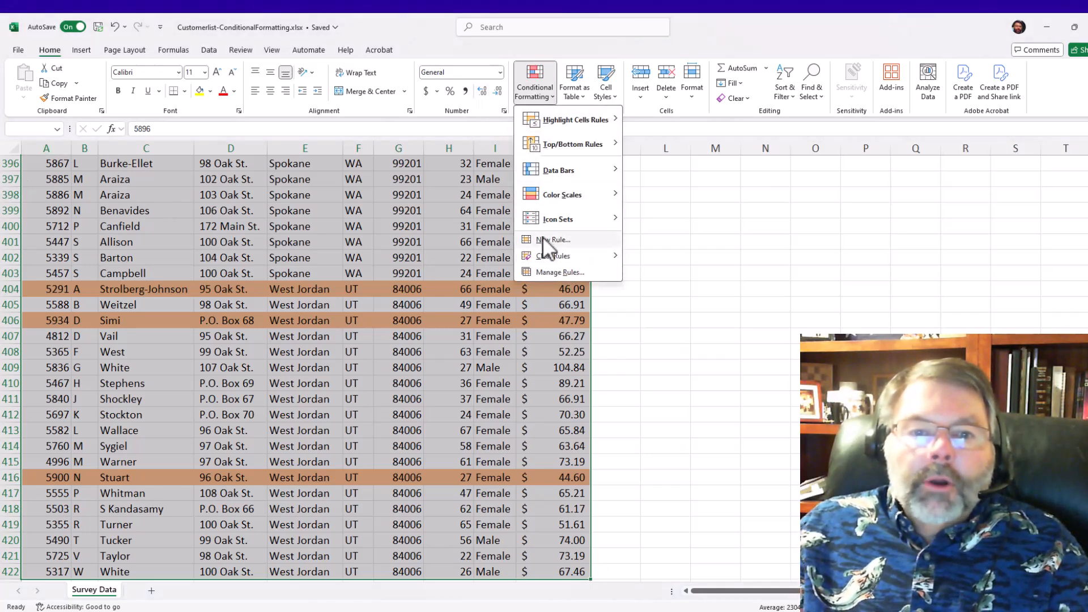
{"action": "left_click", "coordinate": [556, 271]}
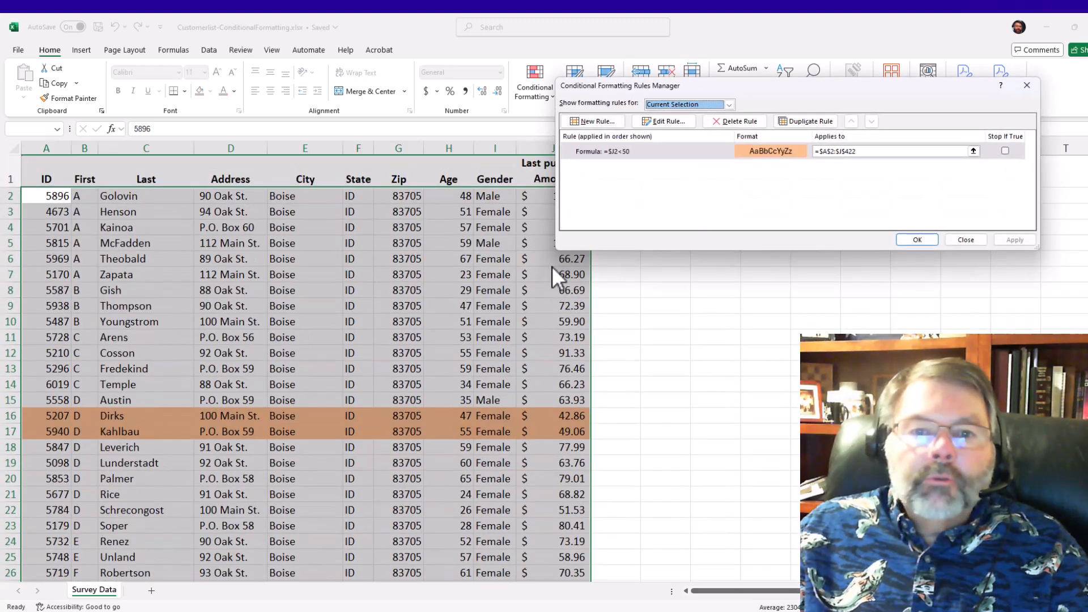
{"action": "left_click_drag", "start_coordinate": [728, 88], "coordinate": [538, 150]}
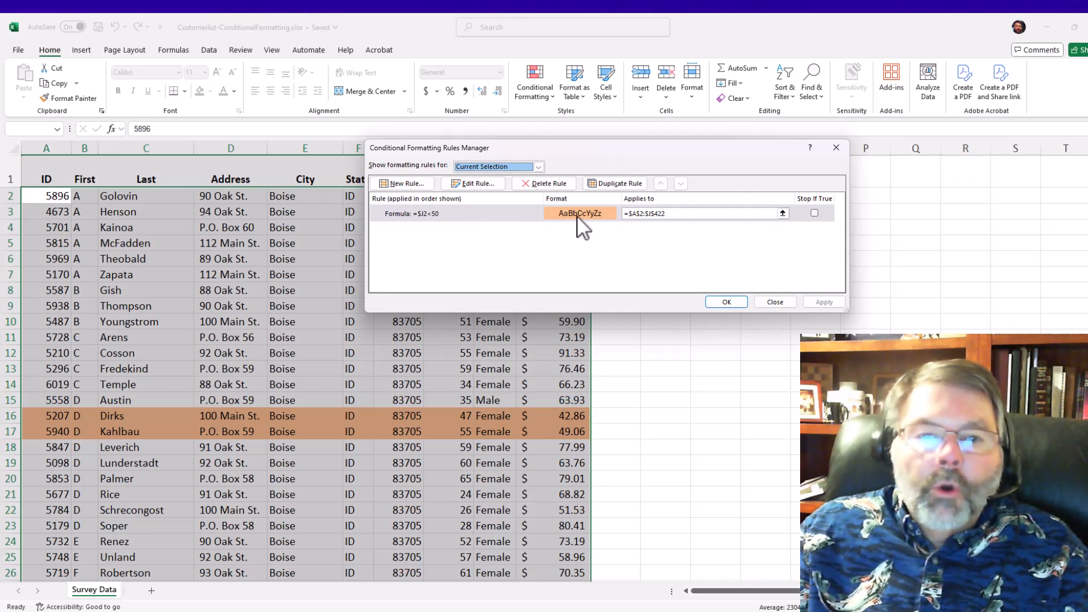
{"action": "left_click", "coordinate": [409, 185]}
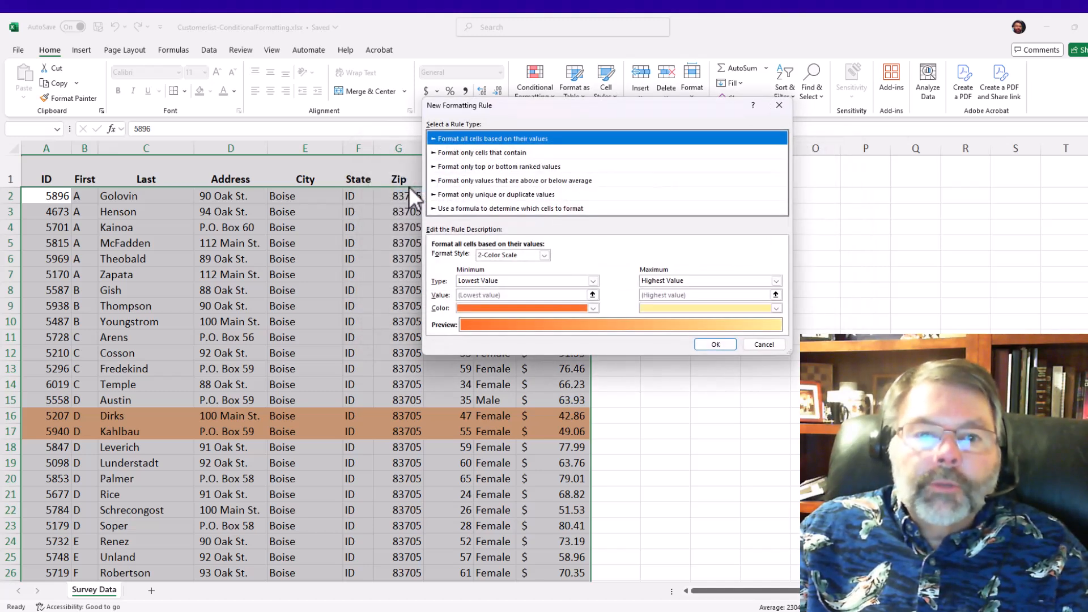
{"action": "left_click", "coordinate": [455, 208]}
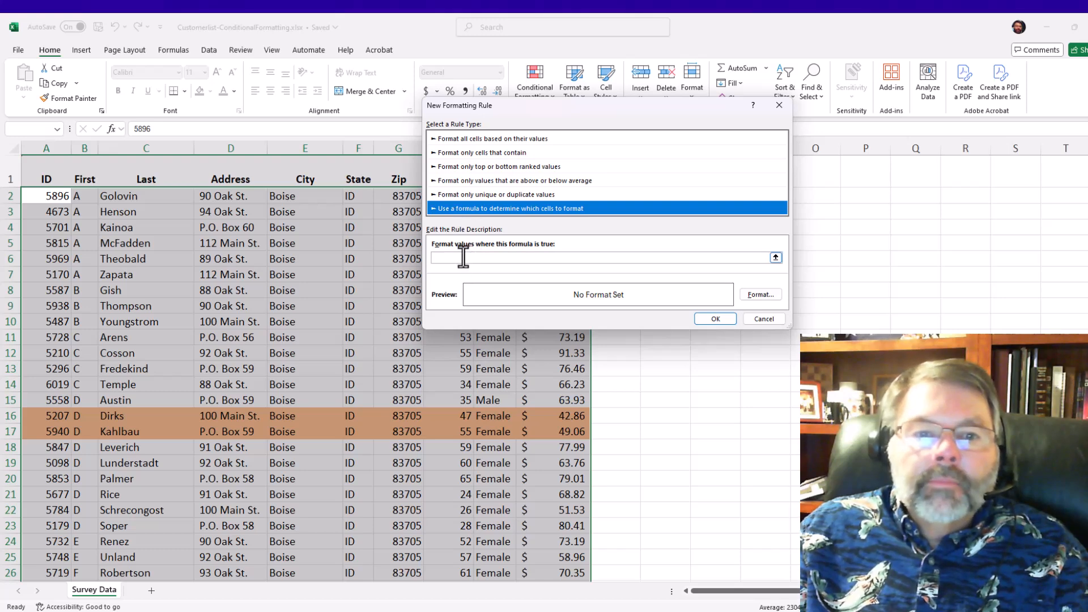
- Enter =$J2>100 as the second rule's formula, locking only the column reference
{"action": "left_click", "coordinate": [459, 258]}
{"action": "type", "text": "="}
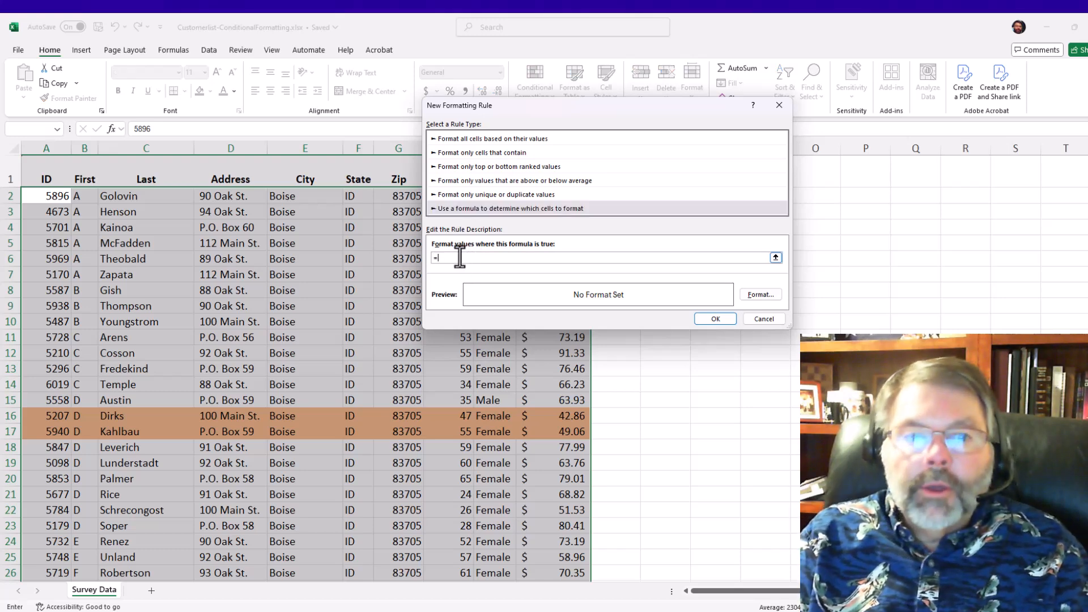
{"action": "type", "text": "$"}
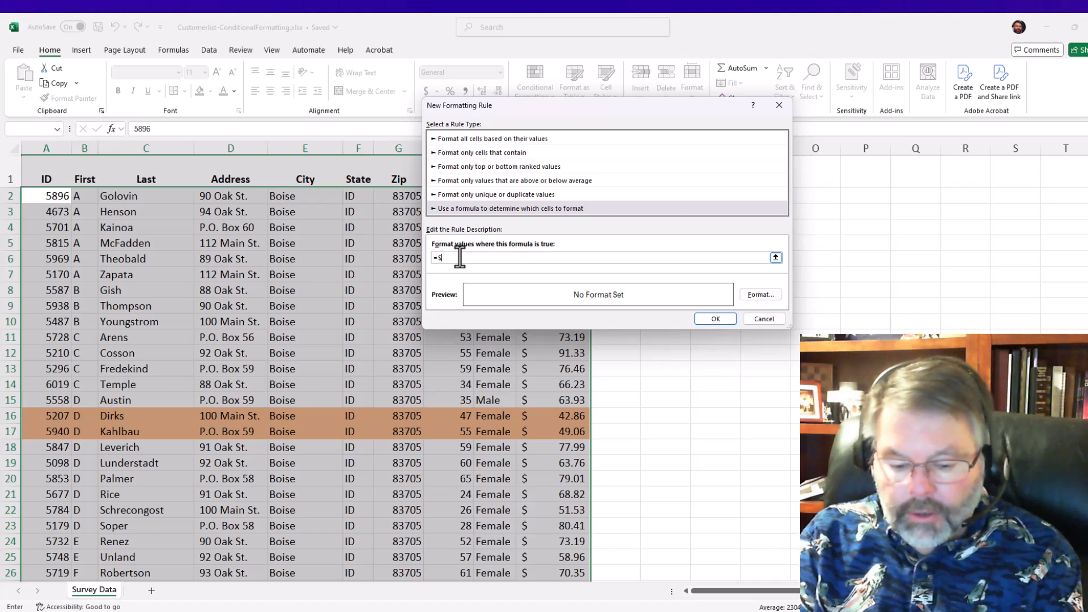
{"action": "type", "text": "J2"}
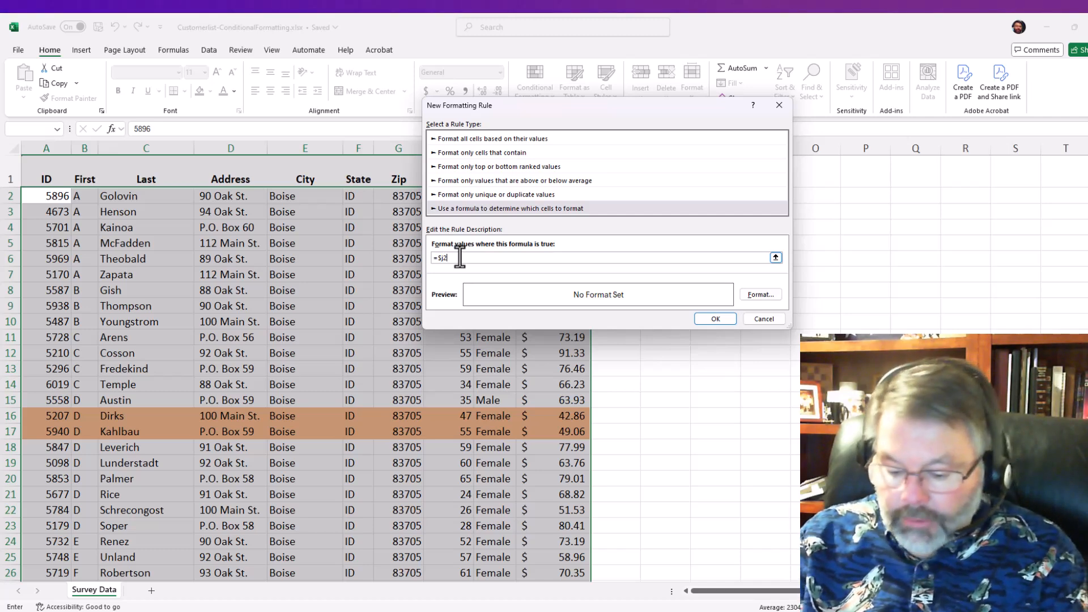
{"action": "type", "text": ">"}
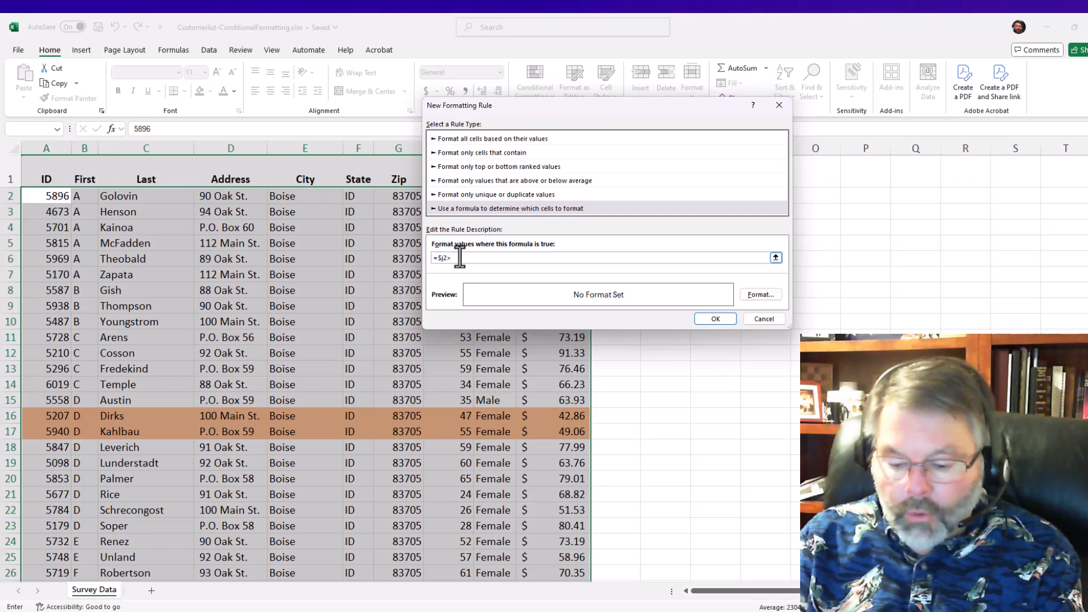
{"action": "type", "text": " 100"}
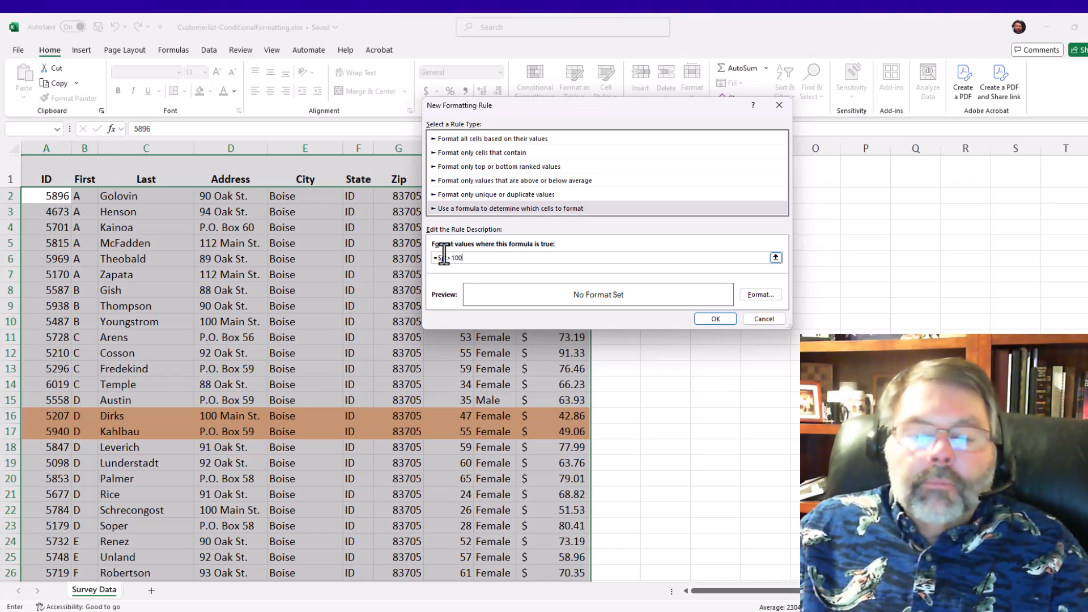
- Give the =$J2>100 rule a light green fill and apply it to the data rows
{"action": "left_click", "coordinate": [762, 294]}
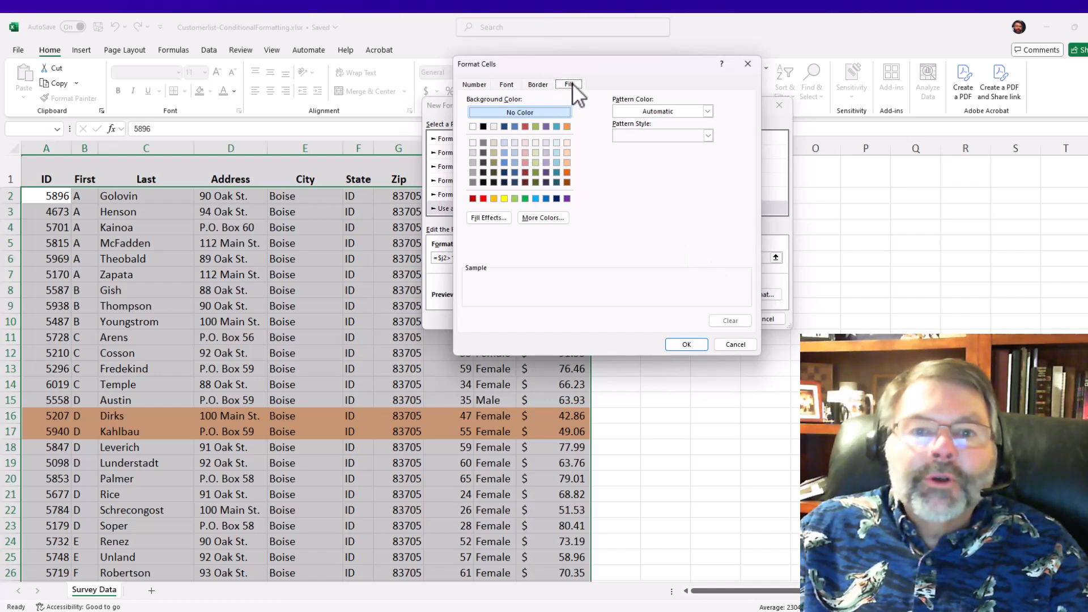
{"action": "left_click", "coordinate": [535, 157]}
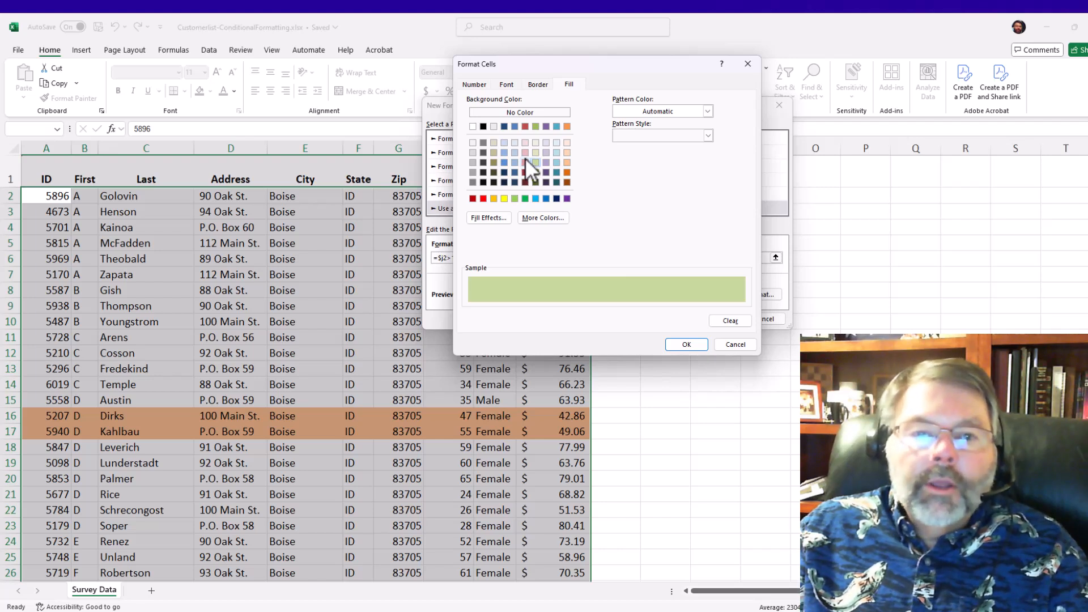
{"action": "left_click", "coordinate": [685, 344]}
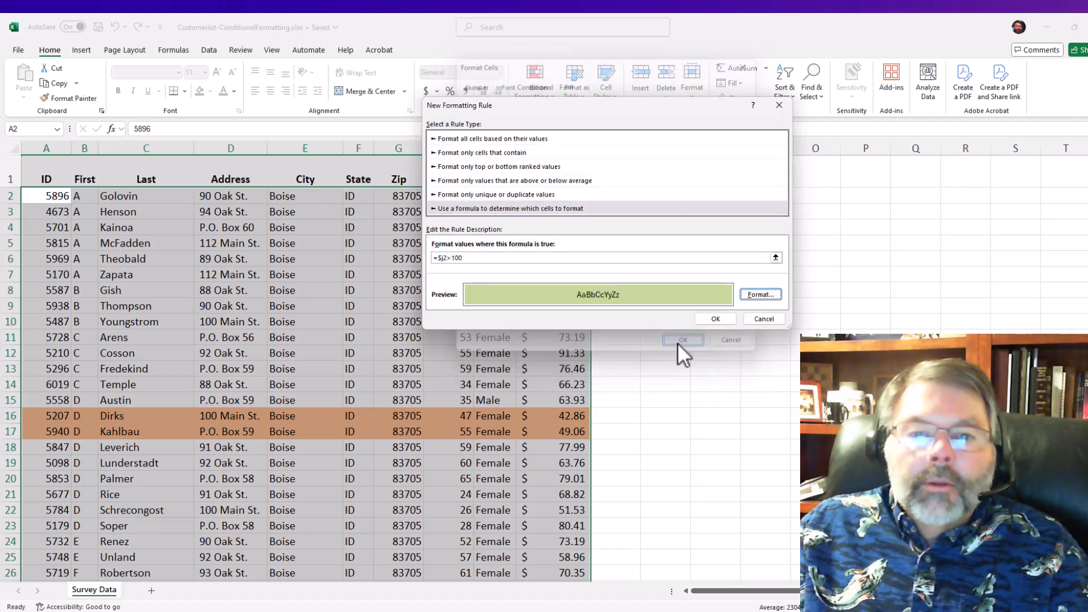
{"action": "left_click", "coordinate": [710, 318]}
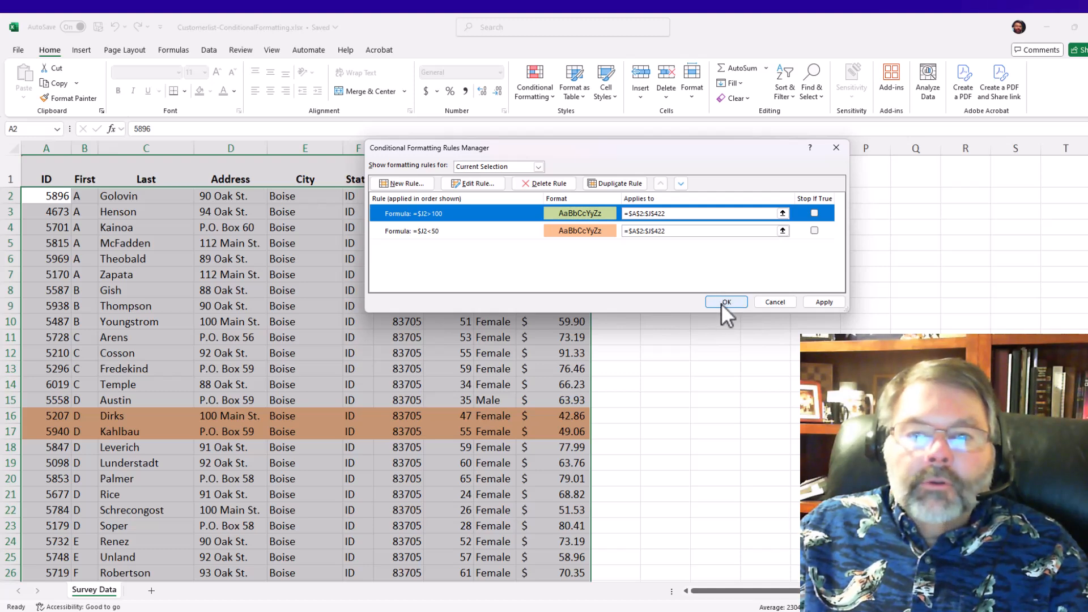
{"action": "left_click", "coordinate": [824, 302]}
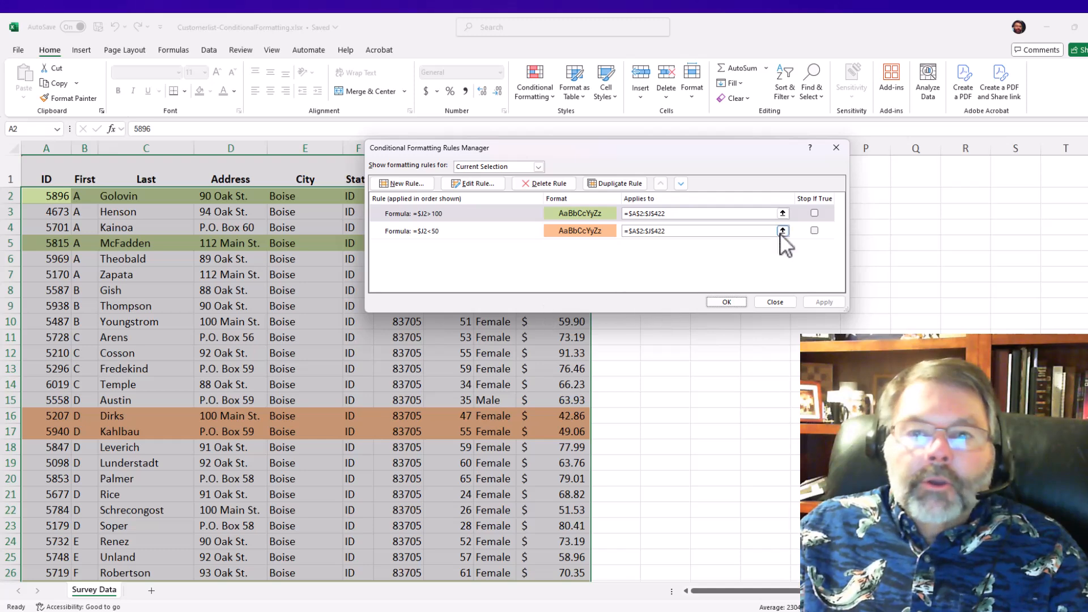
{"action": "left_click", "coordinate": [715, 306]}
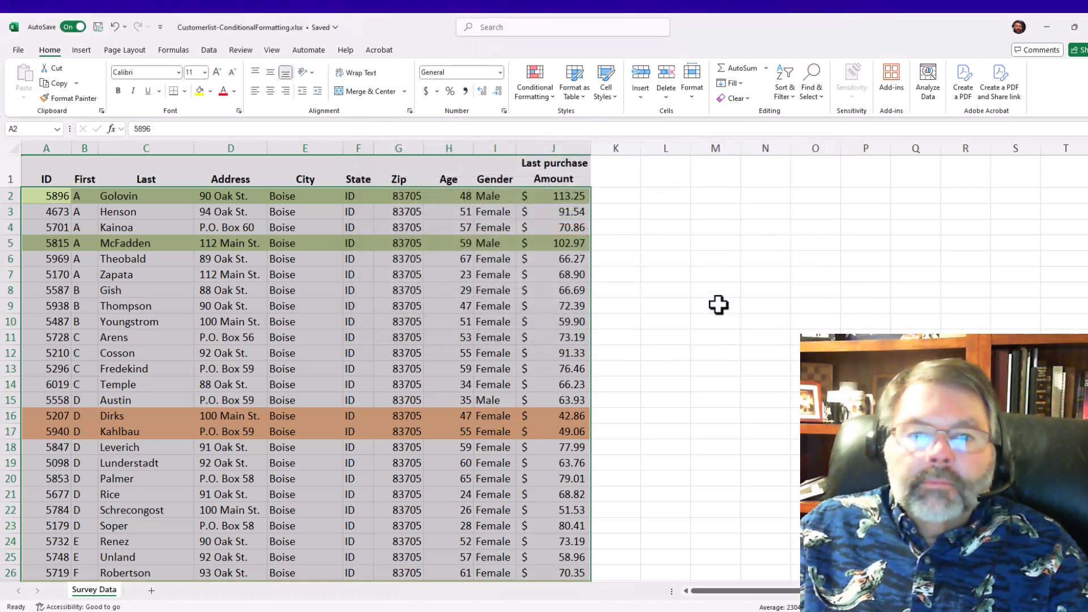
- Examine the customer rows highlighted by the above-100 and below-50 rules throughout the sheet
{"action": "left_click", "coordinate": [416, 271]}
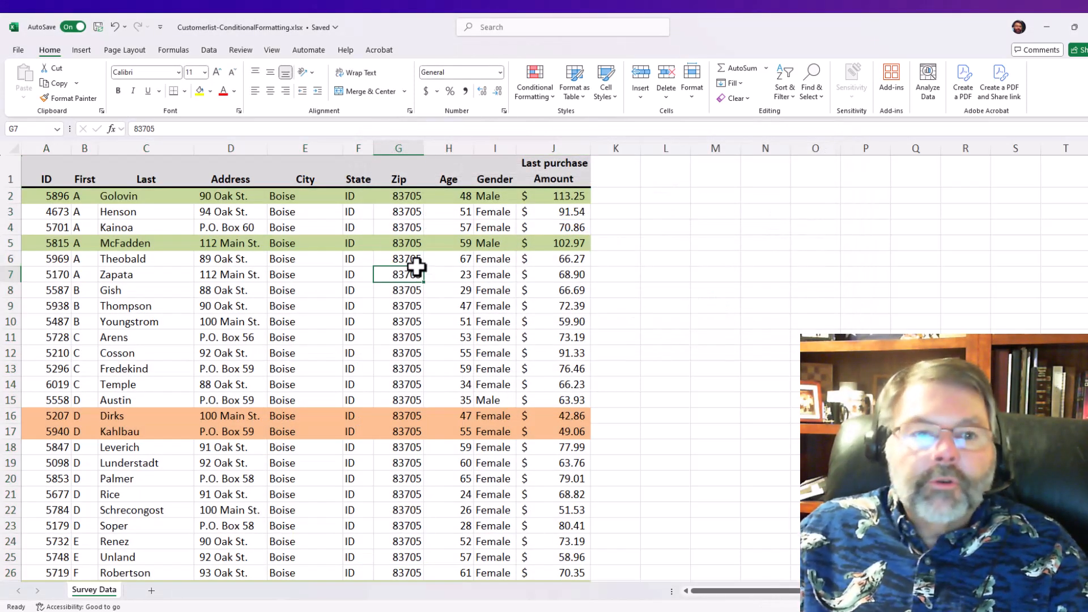
{"action": "left_click_drag", "start_coordinate": [44, 196], "coordinate": [517, 507]}
{"action": "scroll", "coordinate": [506, 408], "scroll_direction": "down", "scroll_amount": 16}
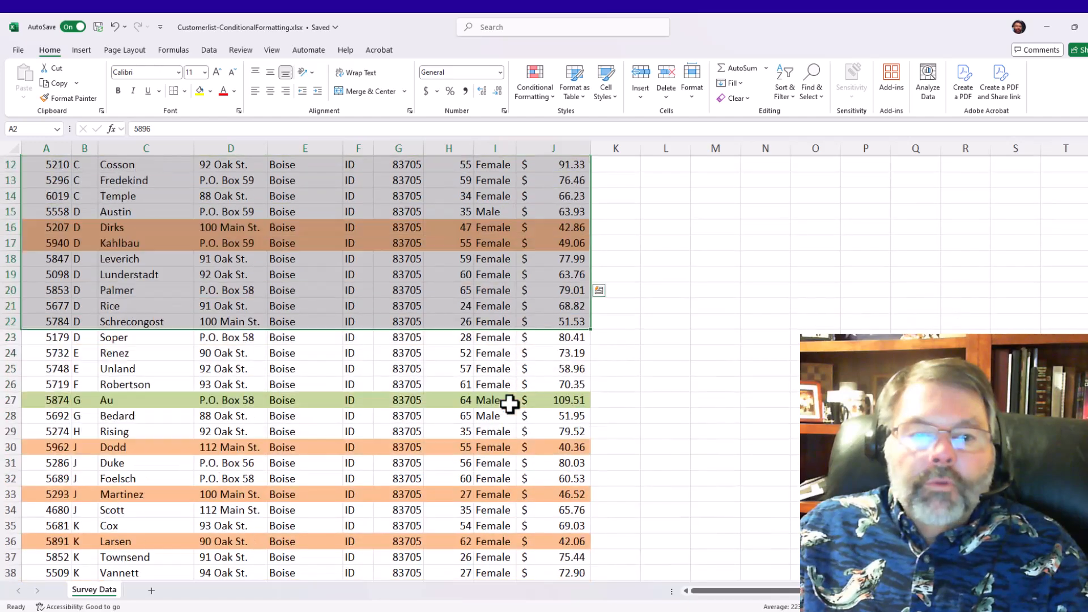
{"action": "scroll", "coordinate": [516, 391], "scroll_direction": "down", "scroll_amount": 18}
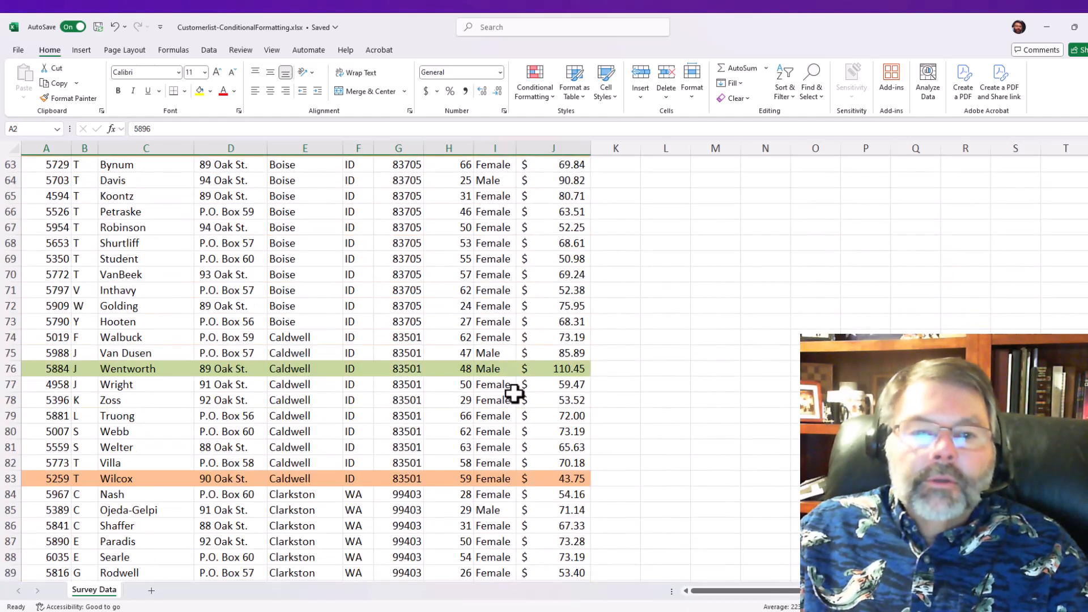
{"action": "scroll", "coordinate": [510, 381], "scroll_direction": "down", "scroll_amount": 6}
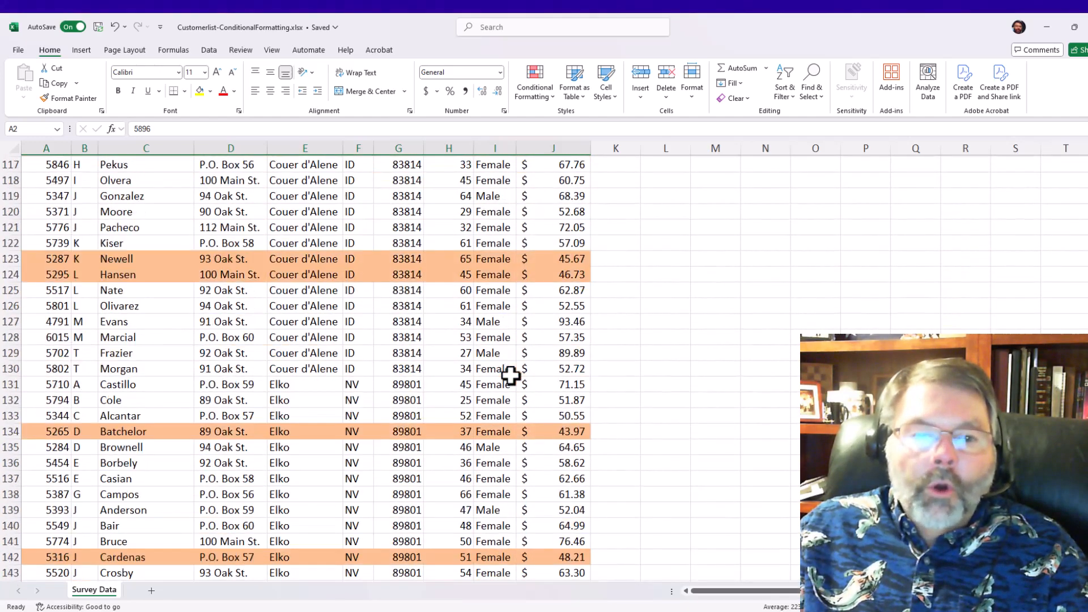
{"action": "scroll", "coordinate": [516, 354], "scroll_direction": "up", "scroll_amount": 8}
{"action": "scroll", "coordinate": [511, 289], "scroll_direction": "up", "scroll_amount": 20}
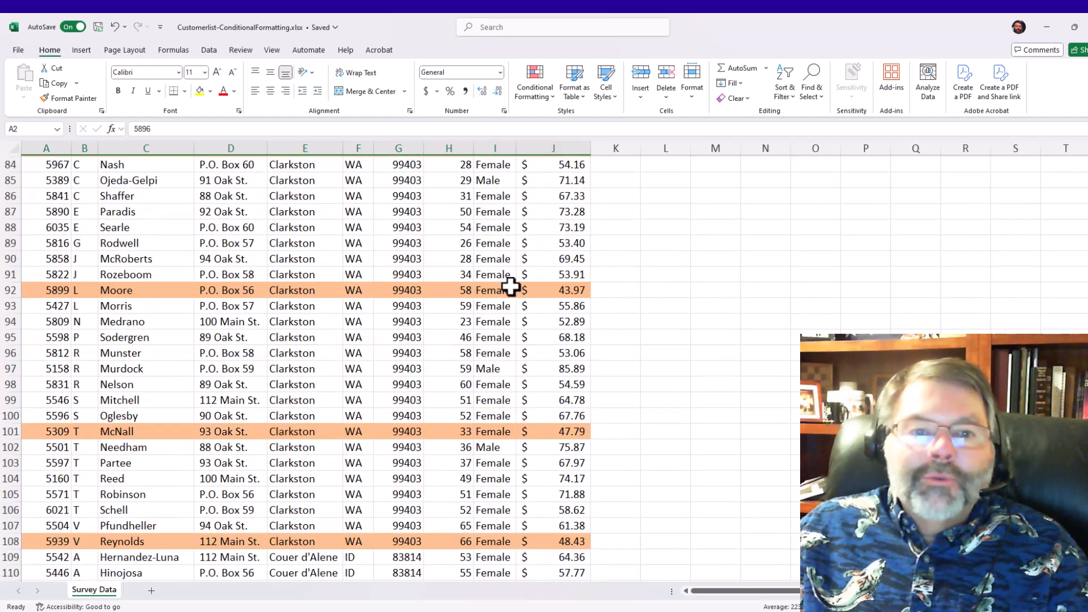
{"action": "scroll", "coordinate": [520, 249], "scroll_direction": "up", "scroll_amount": 11}
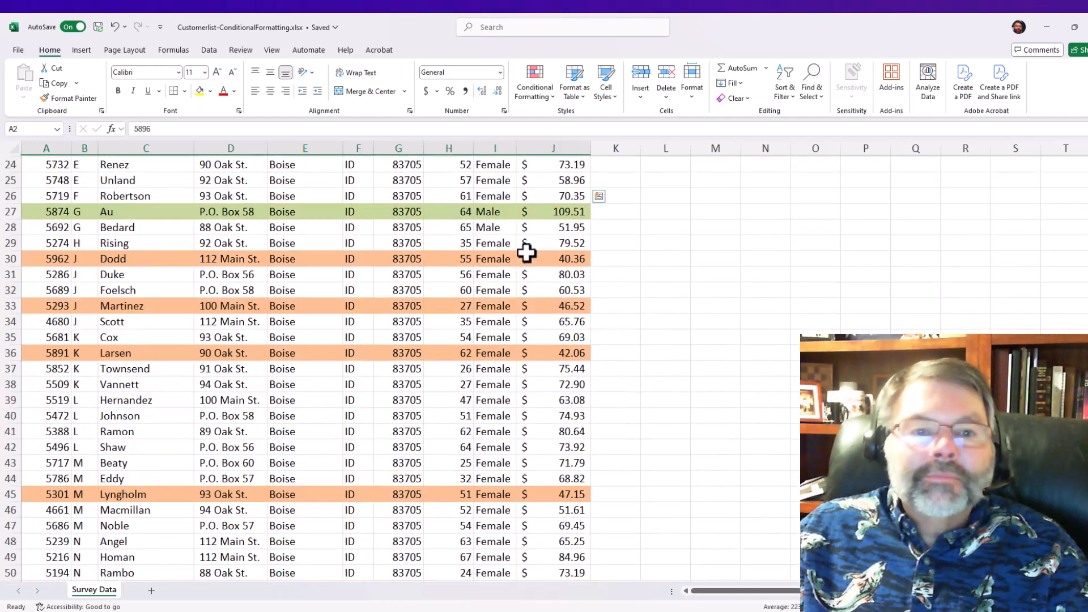
{"action": "left_click", "coordinate": [510, 224]}
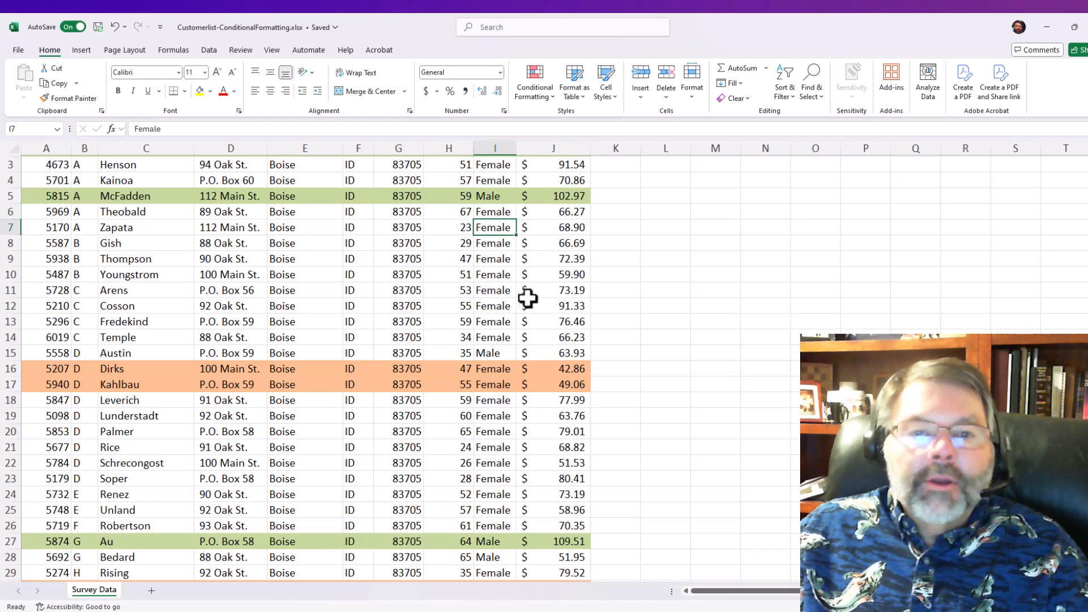
{"action": "scroll", "coordinate": [495, 249], "scroll_direction": "up", "scroll_amount": 1}
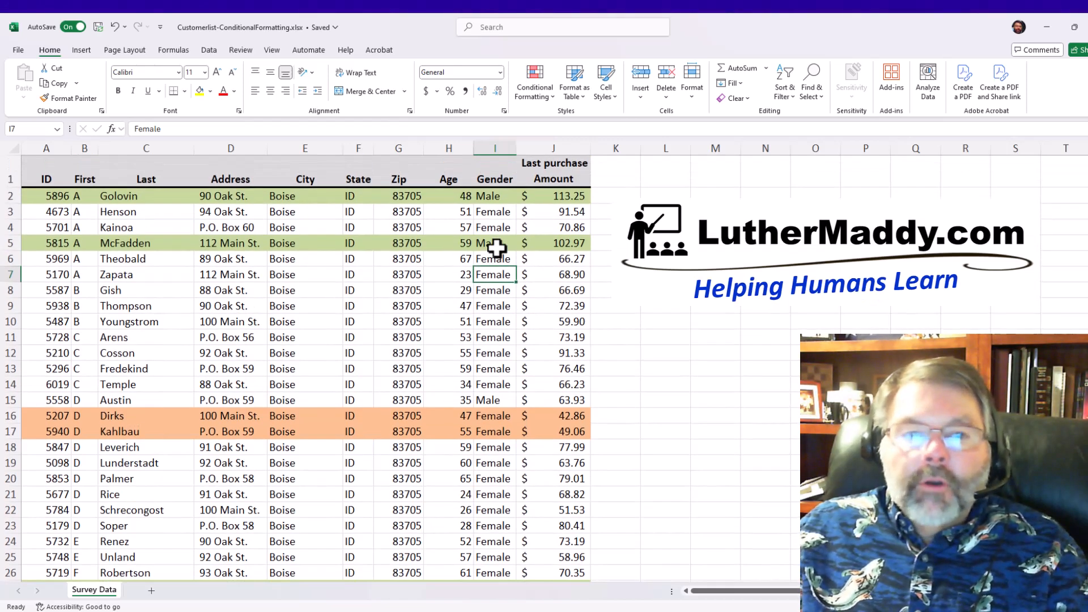